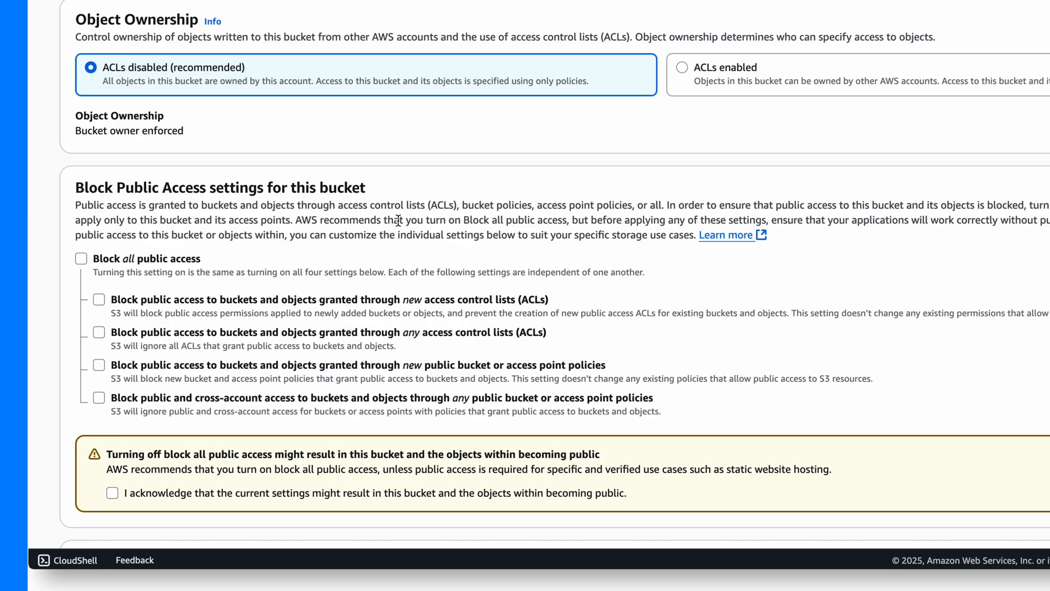
# Acknowledge that the bucket and its objects might become public, and create the S3 bucket with versioning disabled and SSE-S3 encryption
pyautogui.scroll(-5, 438, 153)
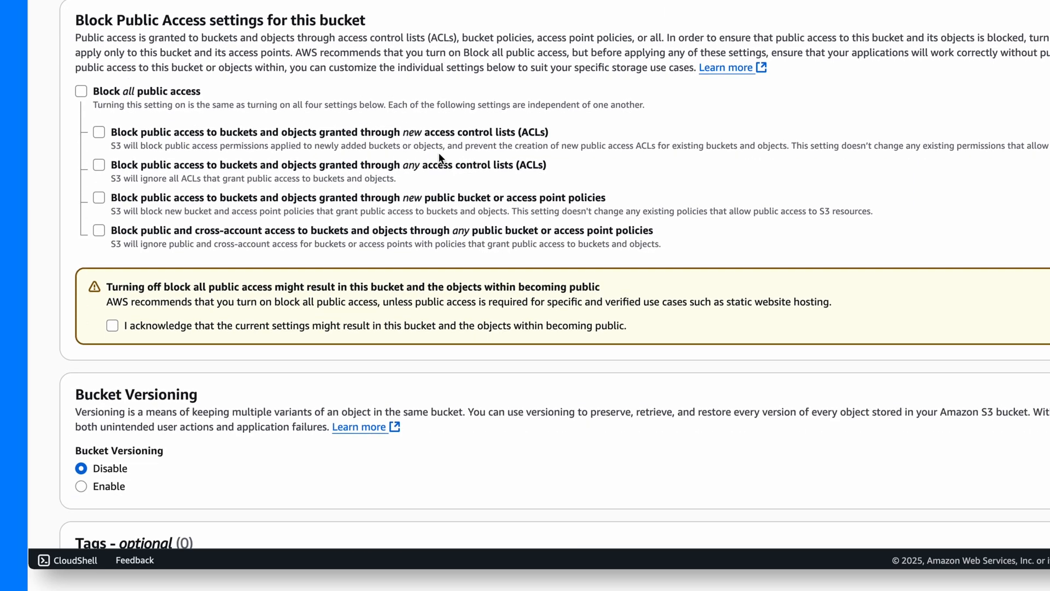
pyautogui.click(112, 264)
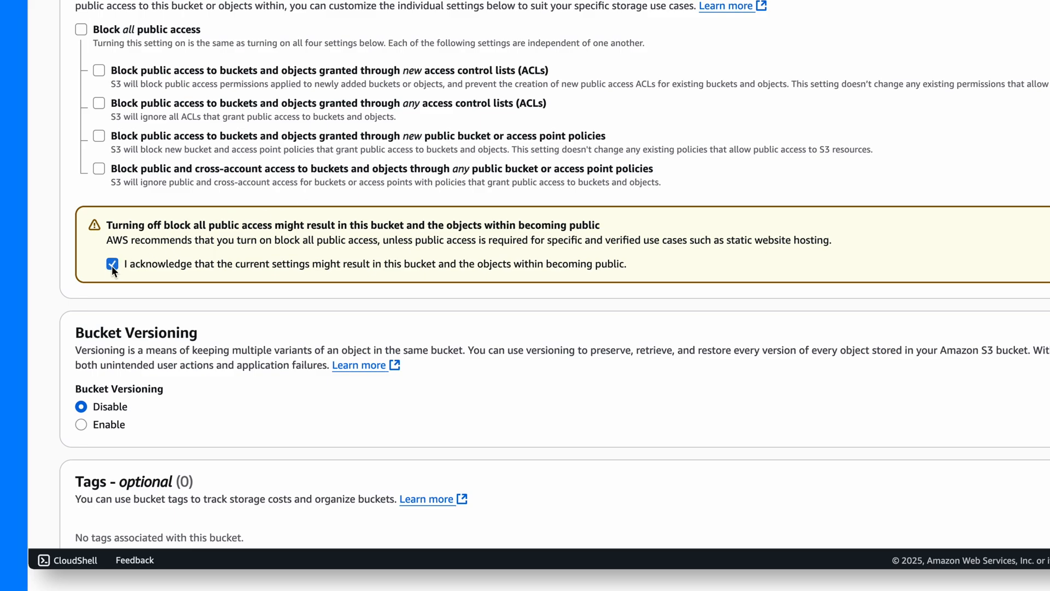
pyautogui.scroll(-10, 111, 265)
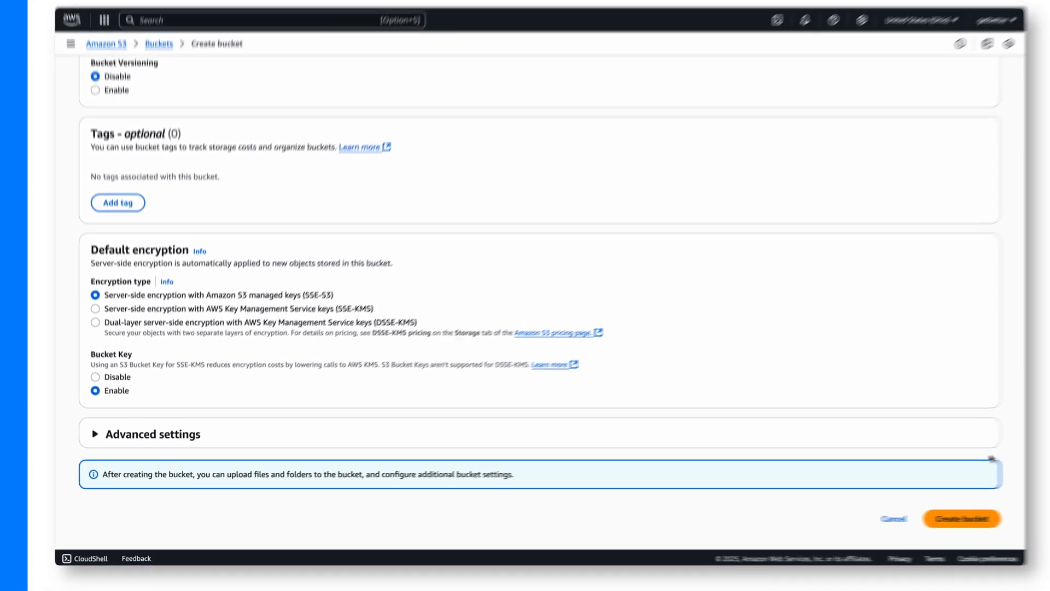
pyautogui.click(961, 519)
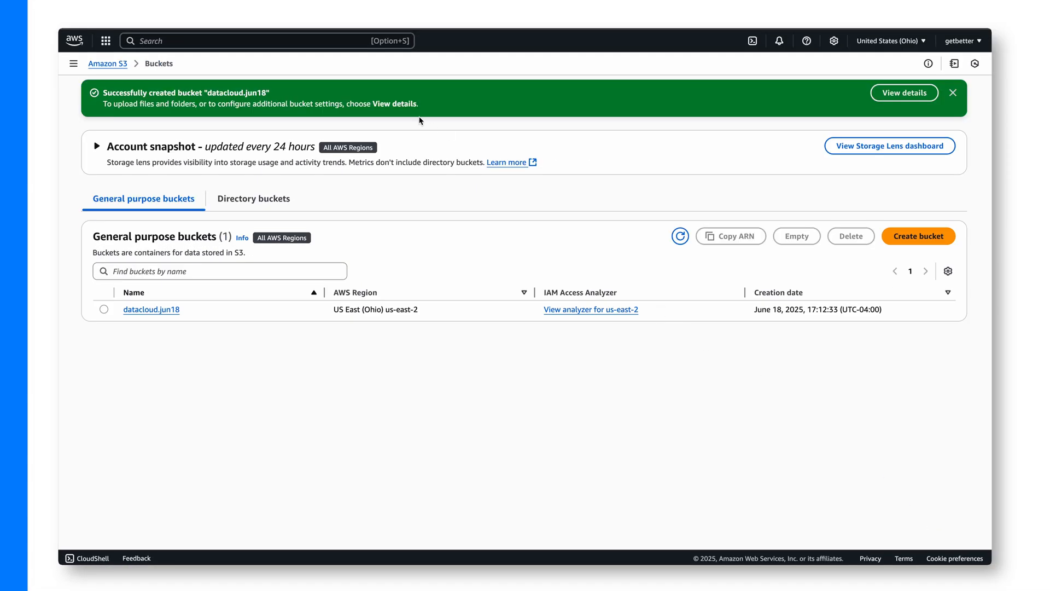
# Leave the bucket list for the console home and open the IAM service, searching for "iam"
pyautogui.click(74, 40)
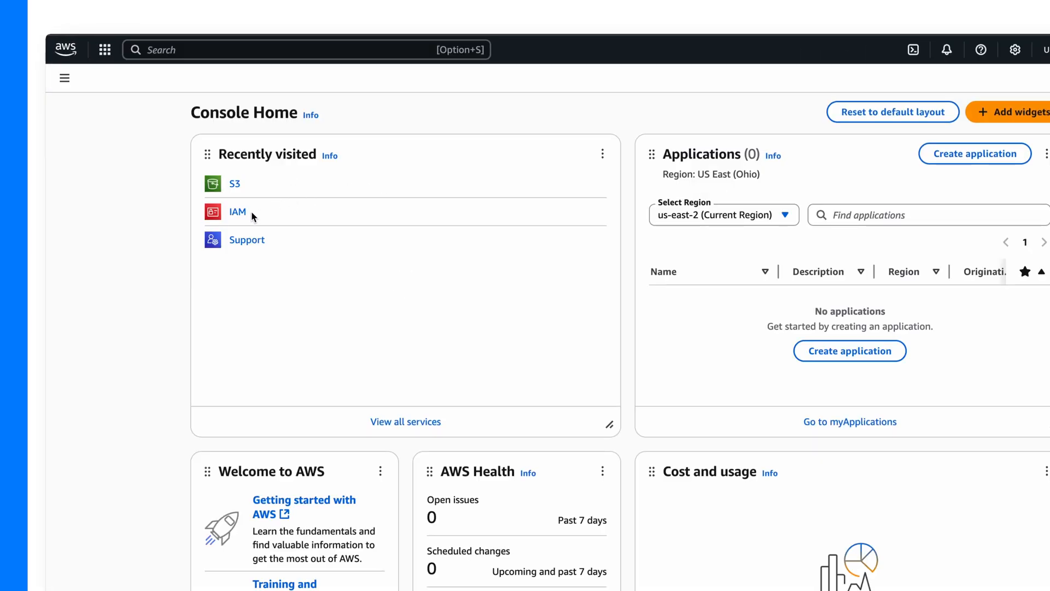
pyautogui.click(239, 214)
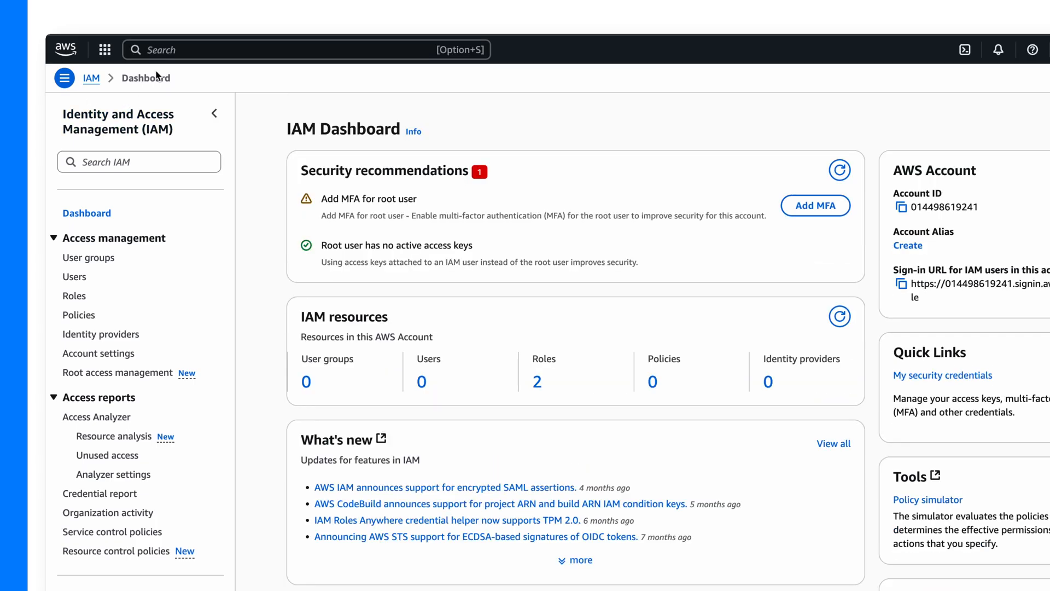
pyautogui.click(159, 49)
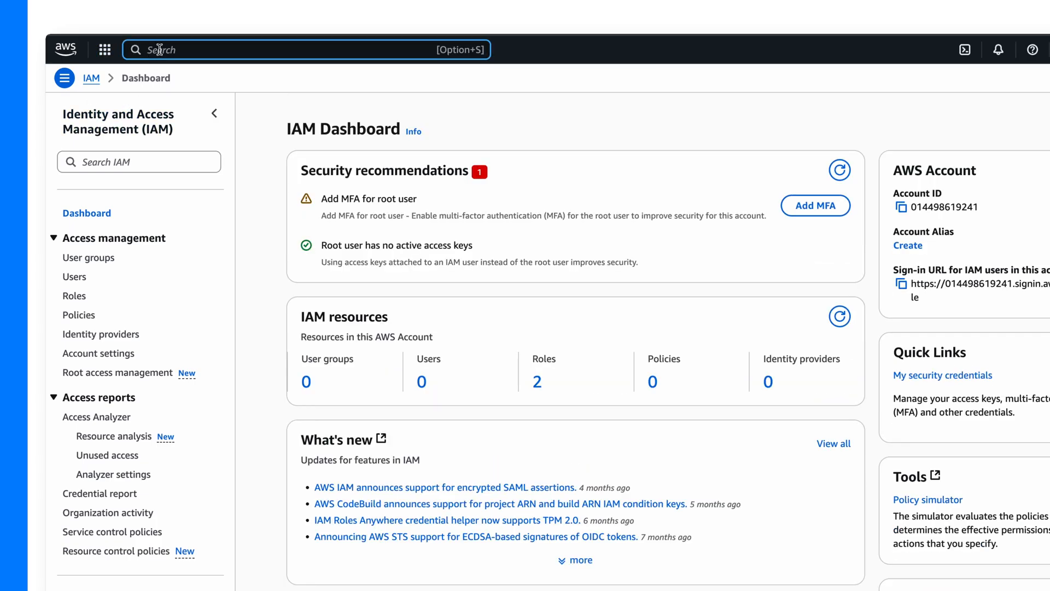
pyautogui.write('iam')
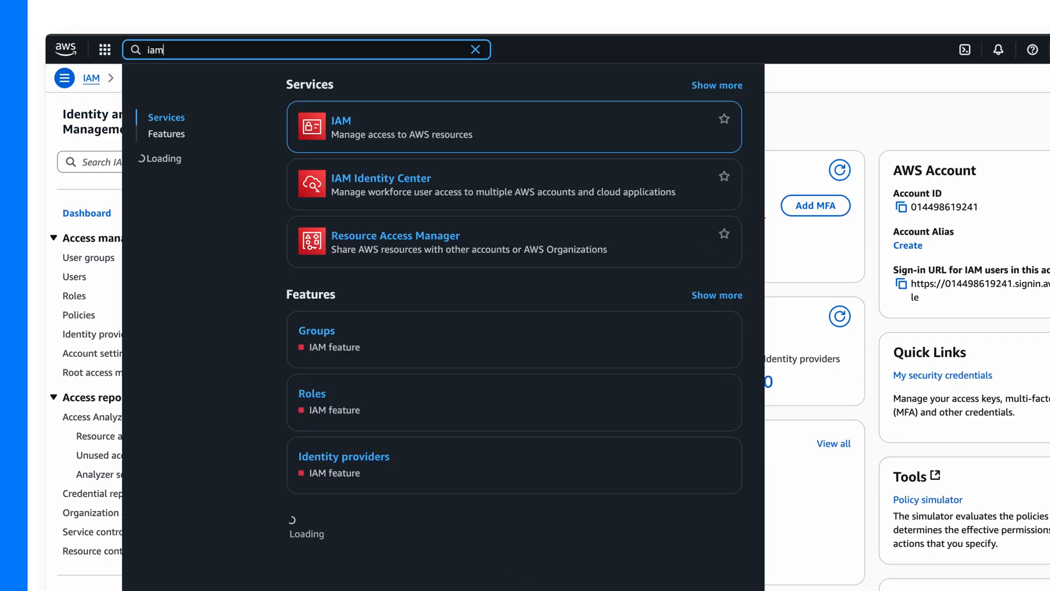
pyautogui.click(348, 126)
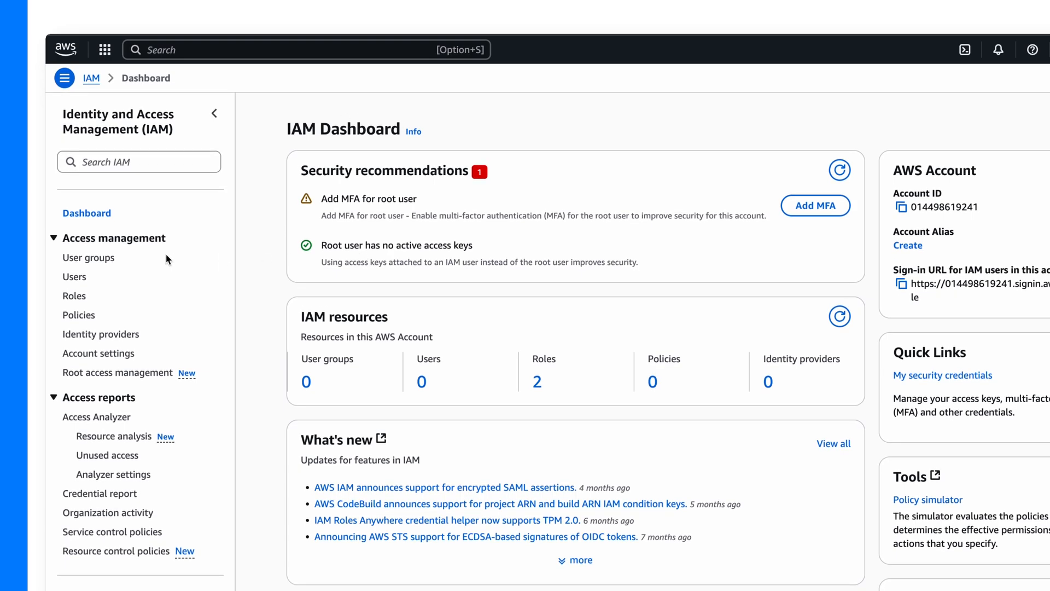
# Start creating an IAM user named saleforce-user without console access and continue to its permissions
pyautogui.click(75, 276)
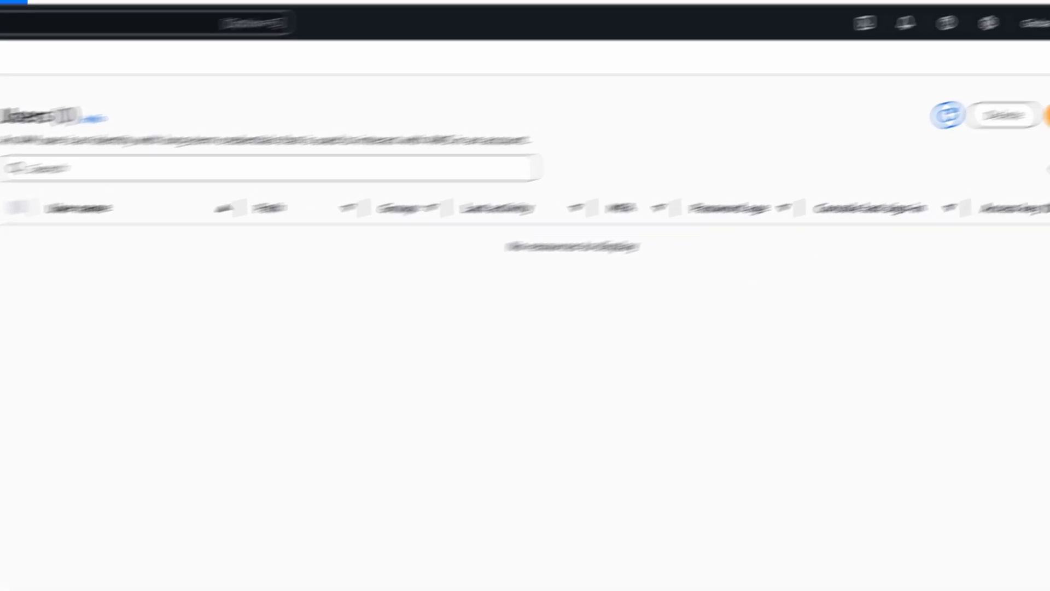
pyautogui.click(949, 167)
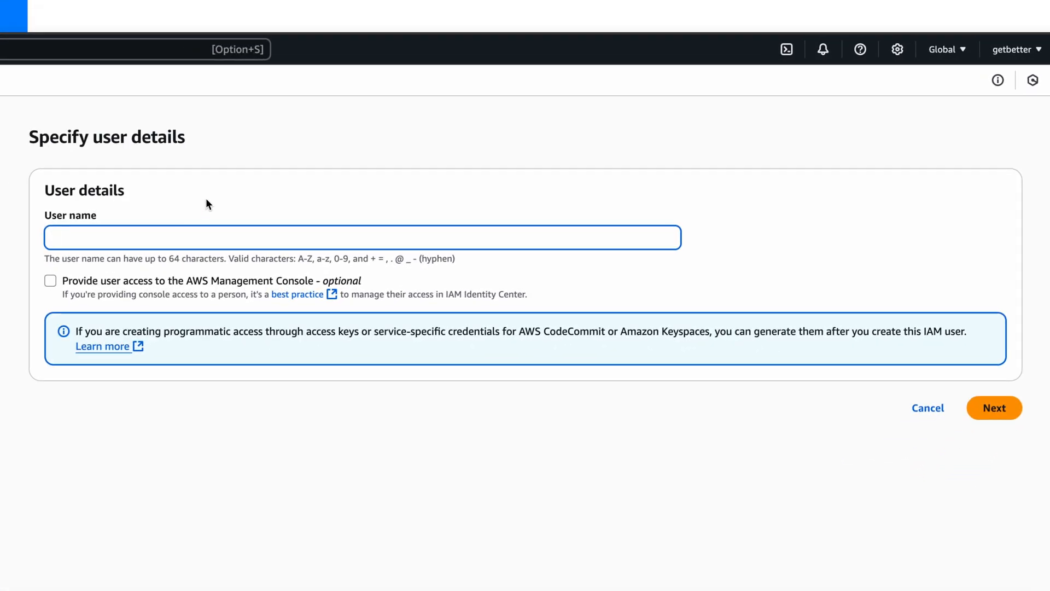
pyautogui.write('sa')
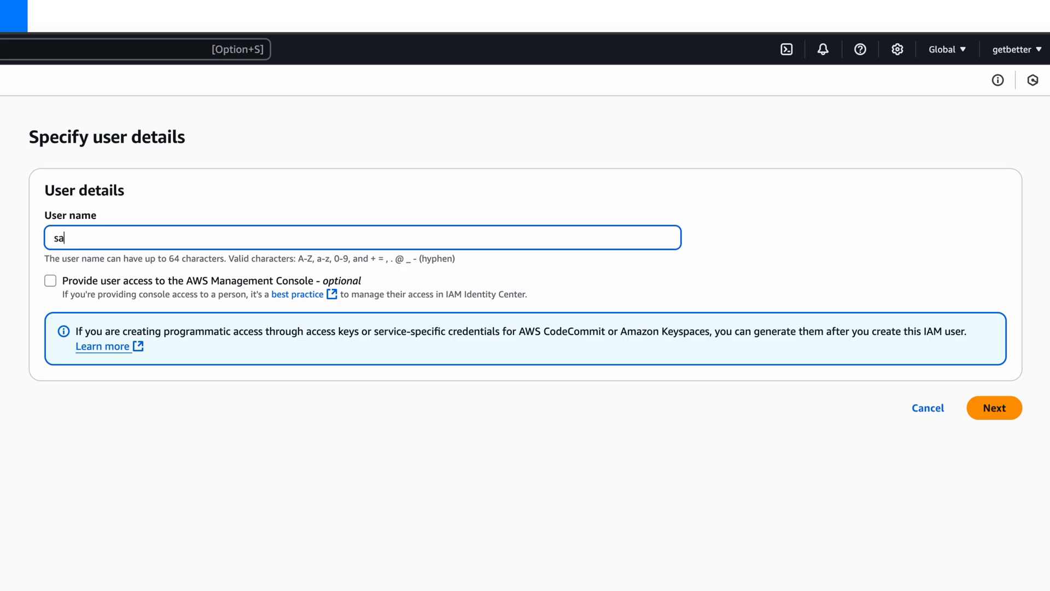
pyautogui.write('leforce-user')
pyautogui.click(993, 408)
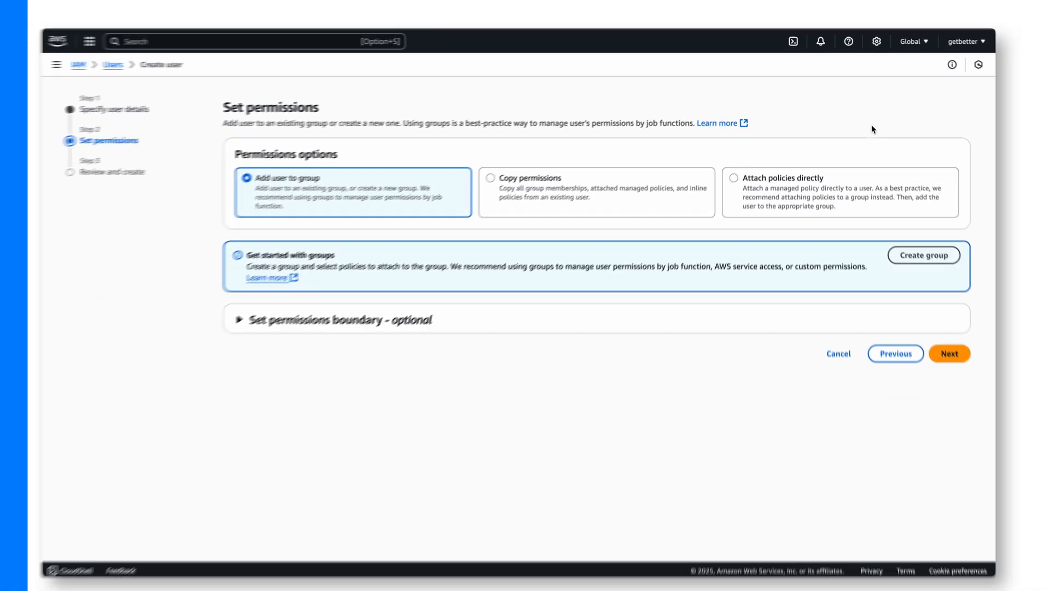
# Attach the AmazonS3FullAccess policy directly to the new user, filtering the policies by "s3", and create the user
pyautogui.click(734, 178)
pyautogui.scroll(-2, 299, 222)
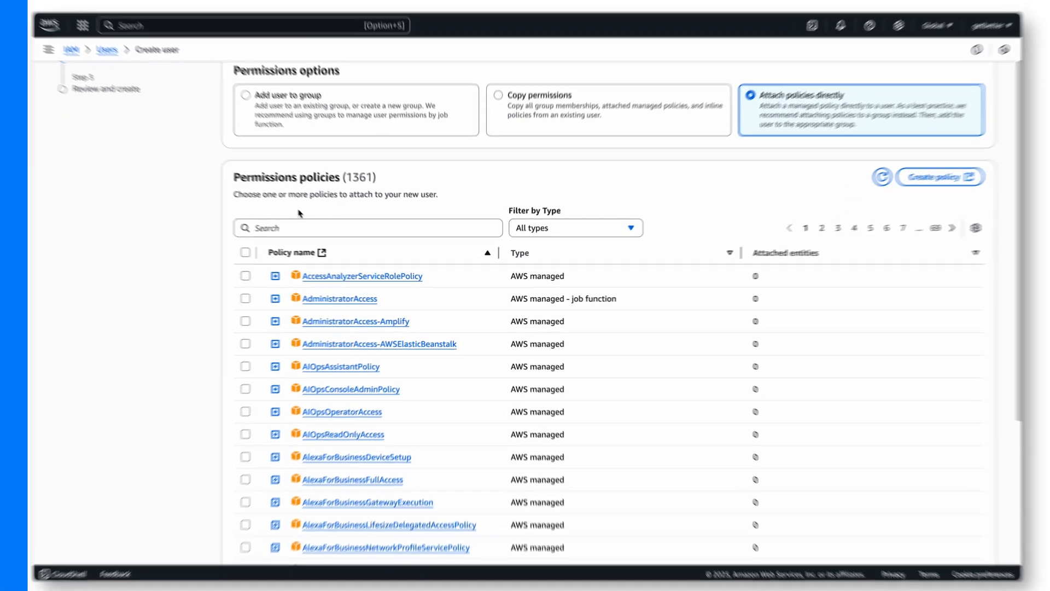
pyautogui.click(279, 225)
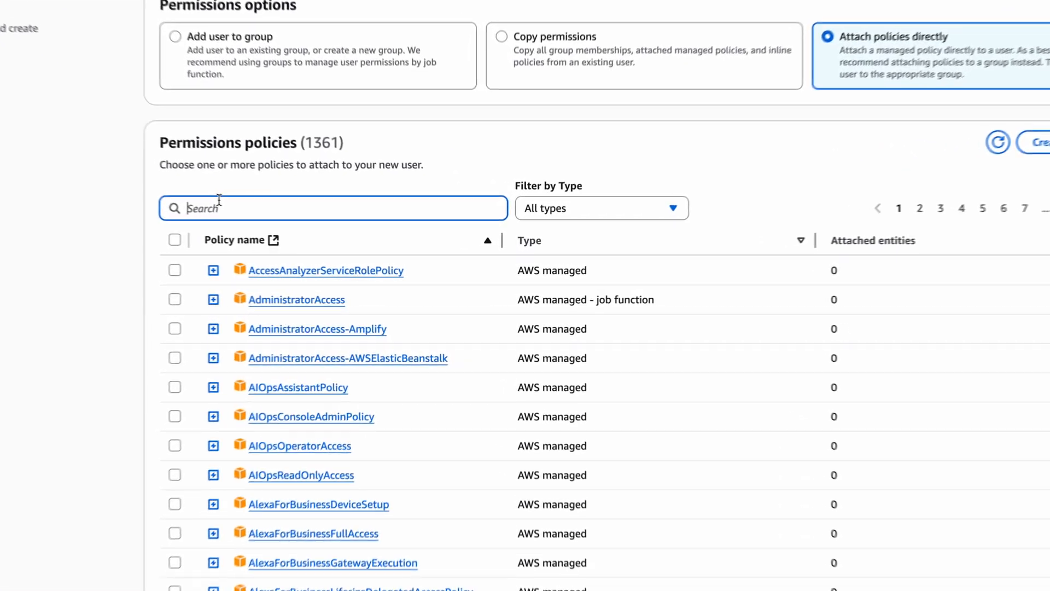
pyautogui.write('s3')
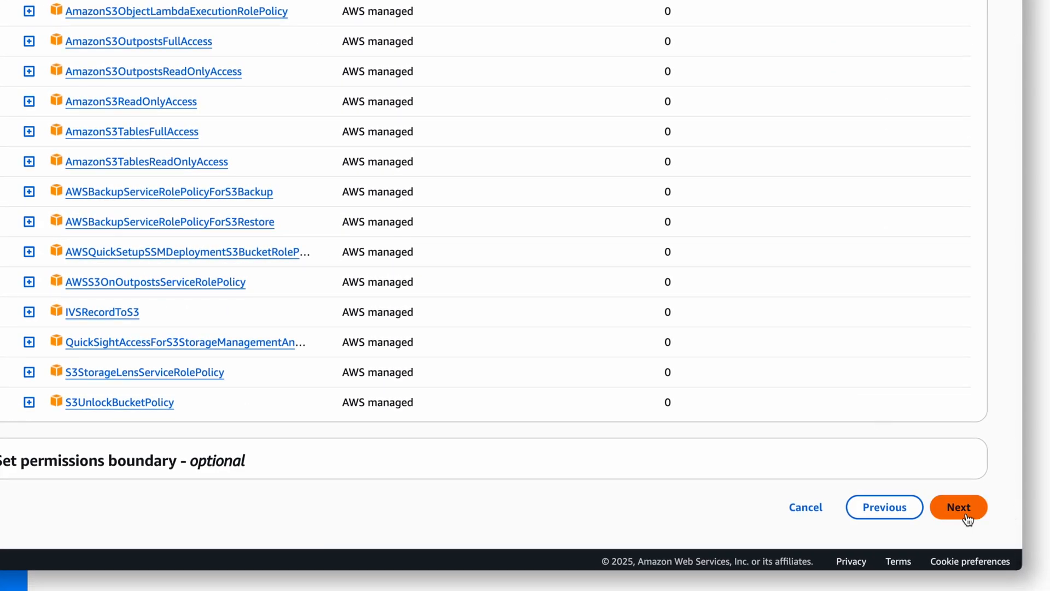
pyautogui.click(966, 516)
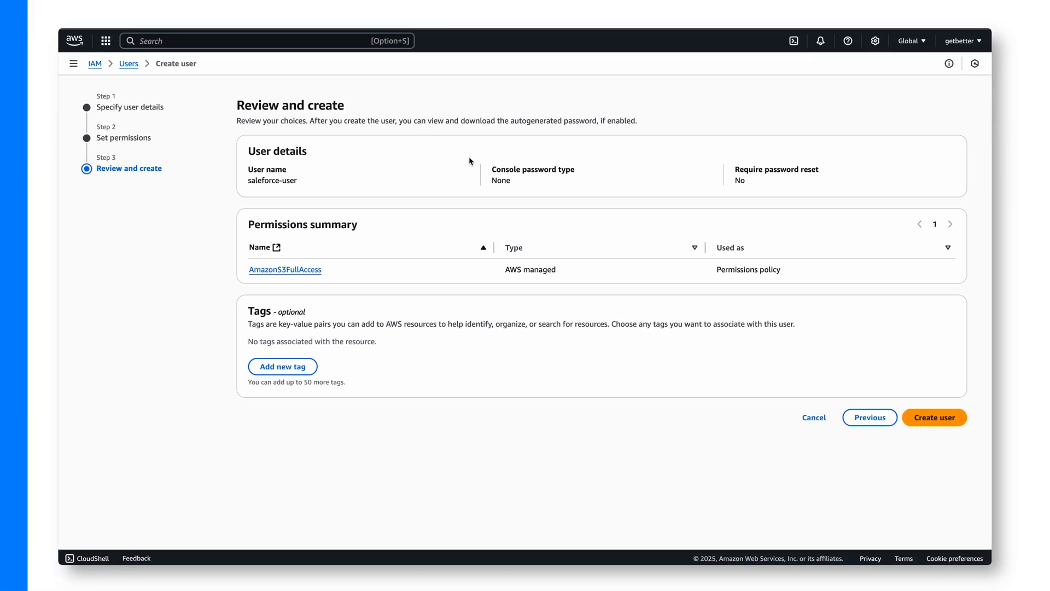
pyautogui.click(910, 422)
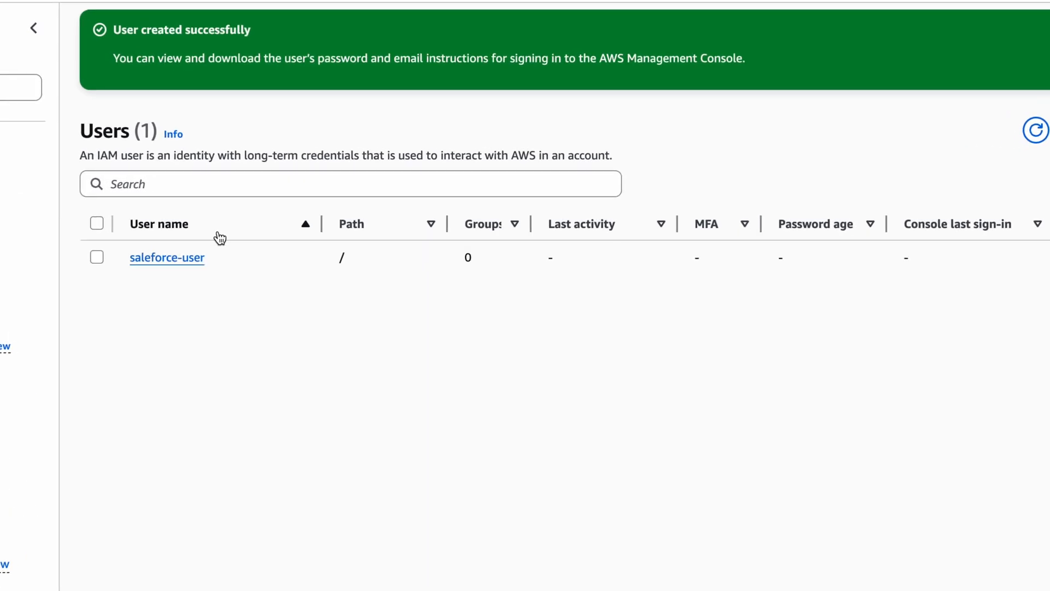
# Start creating an access key for saleforce-user from its security credentials, with Other as the use case
pyautogui.click(191, 259)
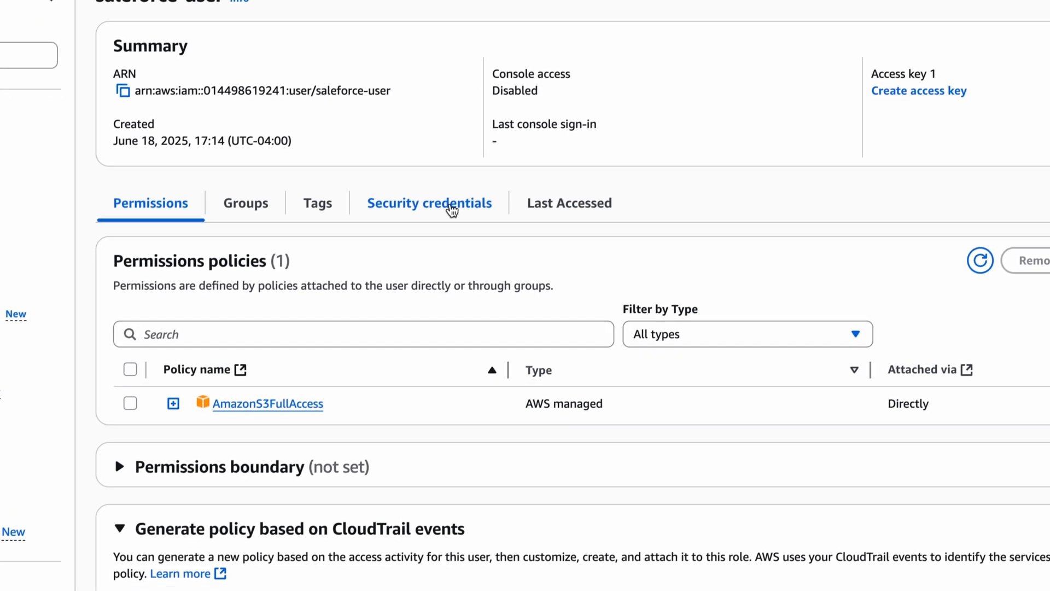
pyautogui.click(435, 228)
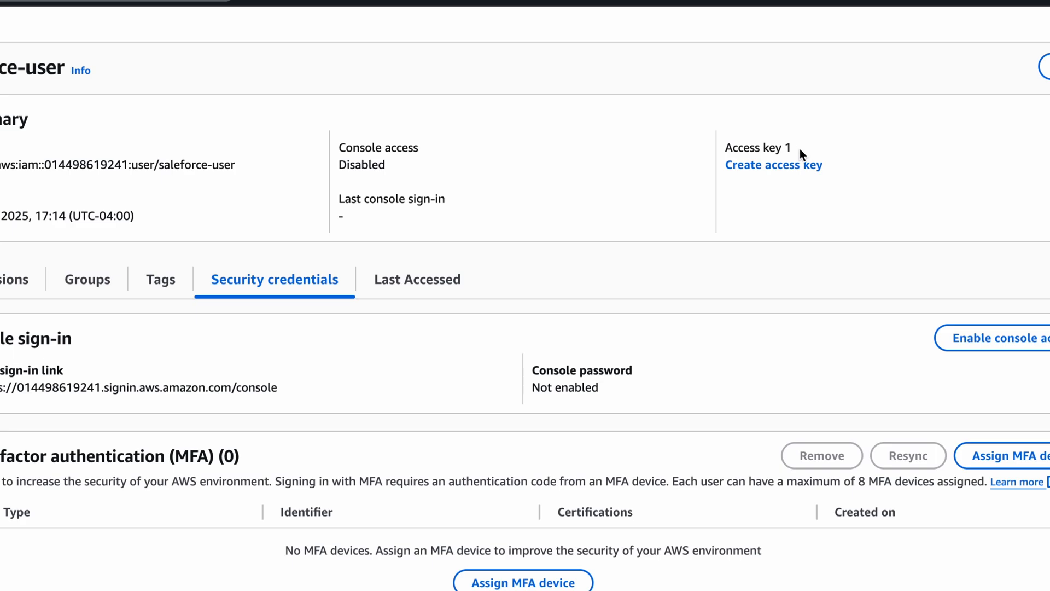
pyautogui.click(766, 166)
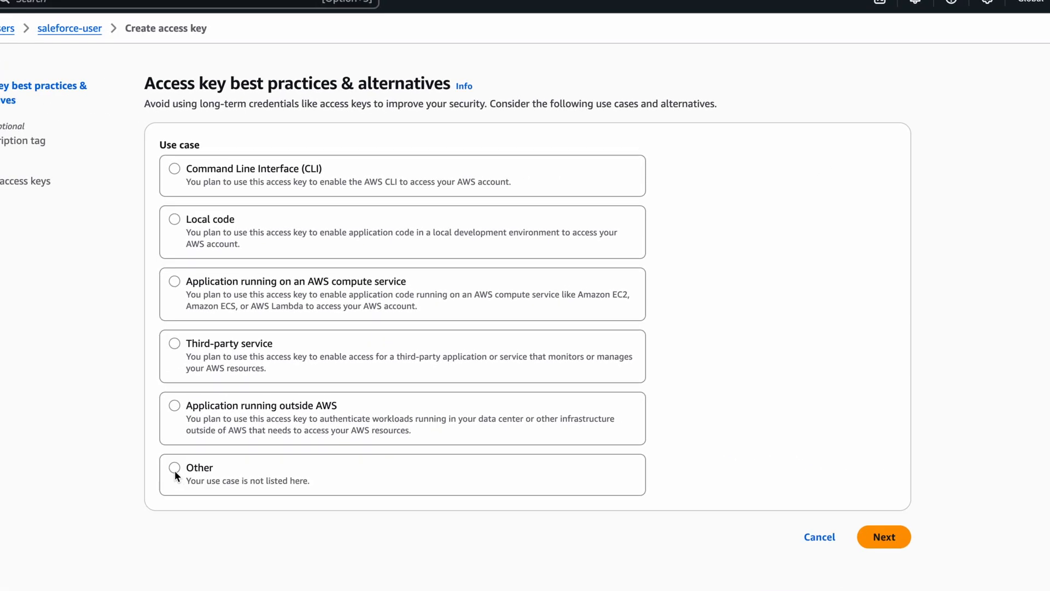
pyautogui.click(174, 468)
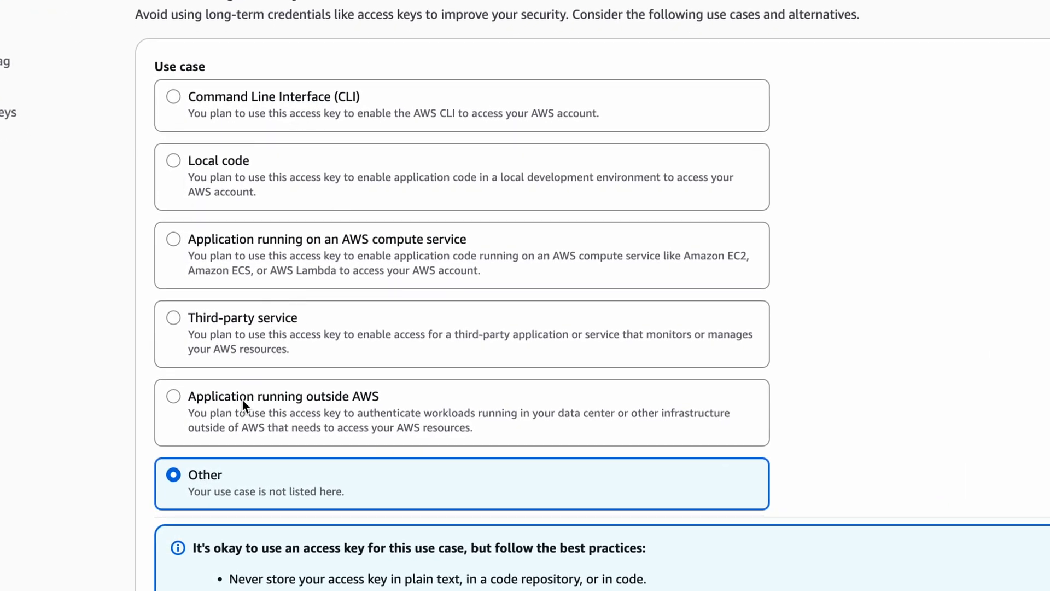
pyautogui.scroll(-1, 684, 365)
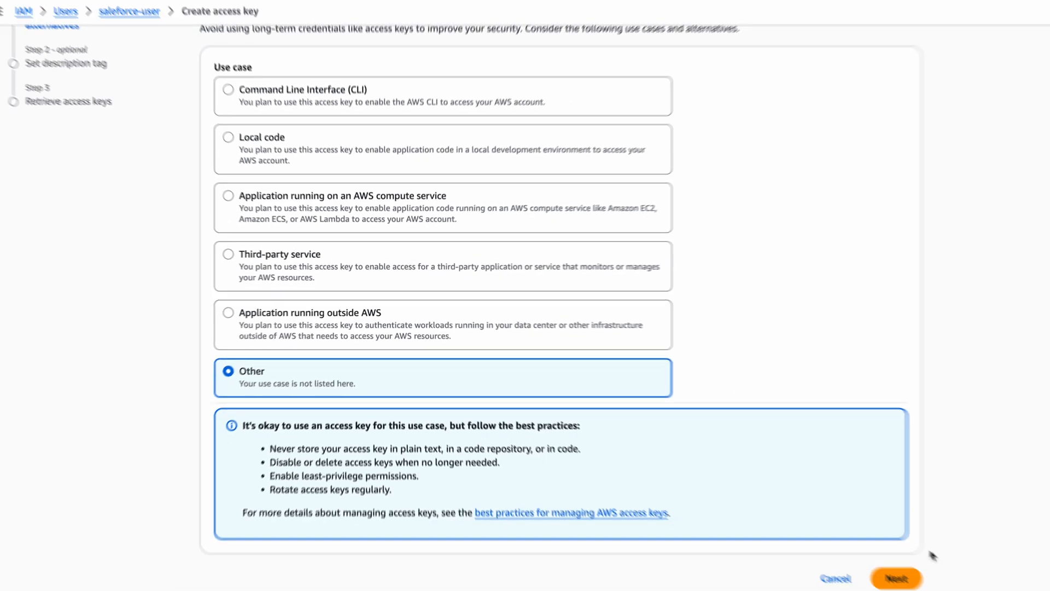
pyautogui.click(902, 578)
# Set the access key's description tag to salesforces3bucket and create the access key
pyautogui.click(350, 173)
pyautogui.write('salesforces3bu')
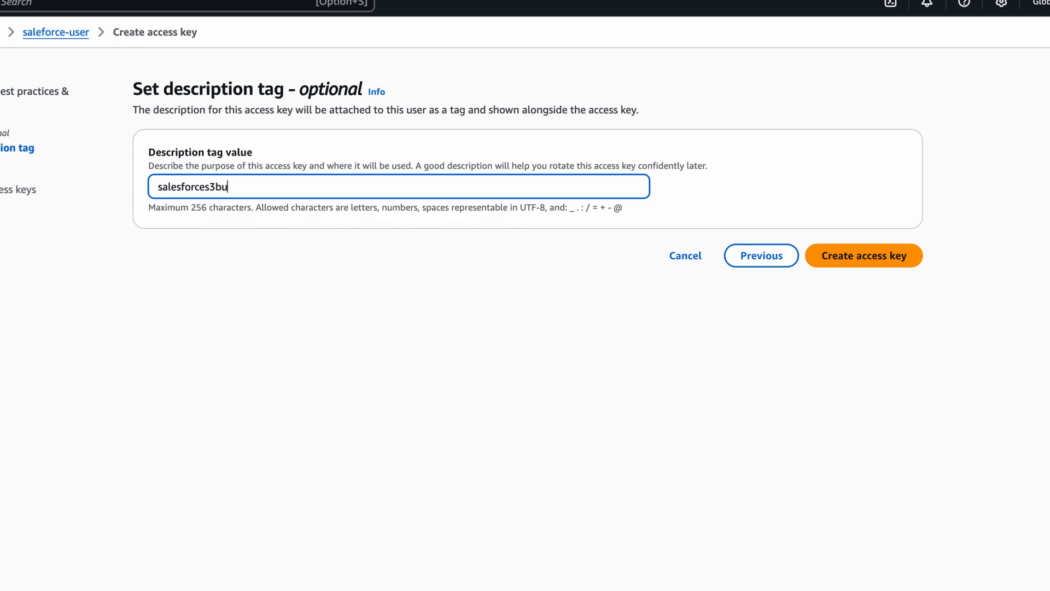
pyautogui.write('cket')
pyautogui.click(881, 261)
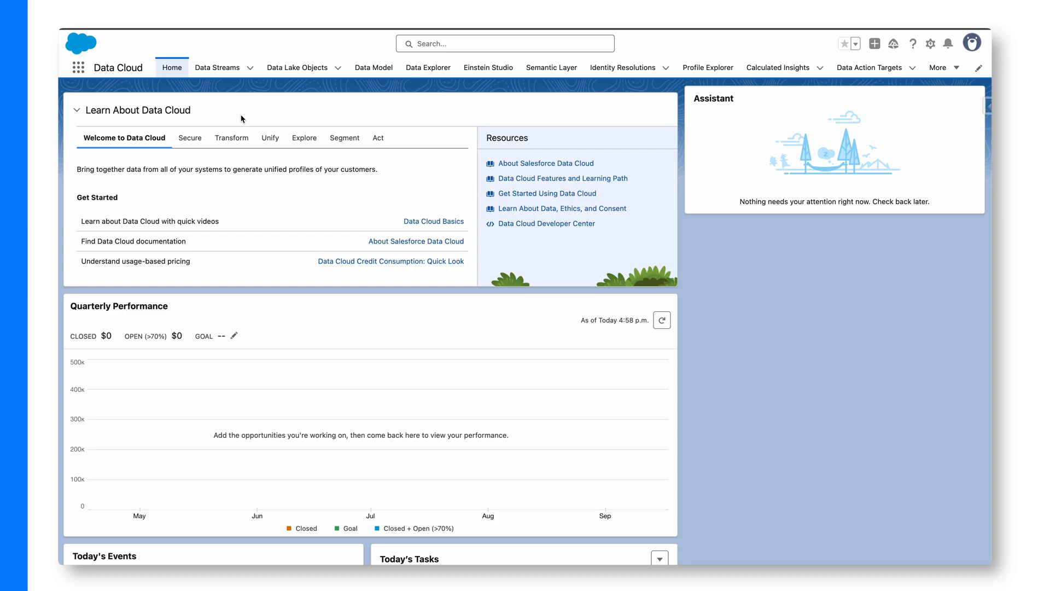
# In Salesforce Data Cloud, search the new data stream's connectors for "s3" and close the dialog without creating a stream
pyautogui.click(217, 68)
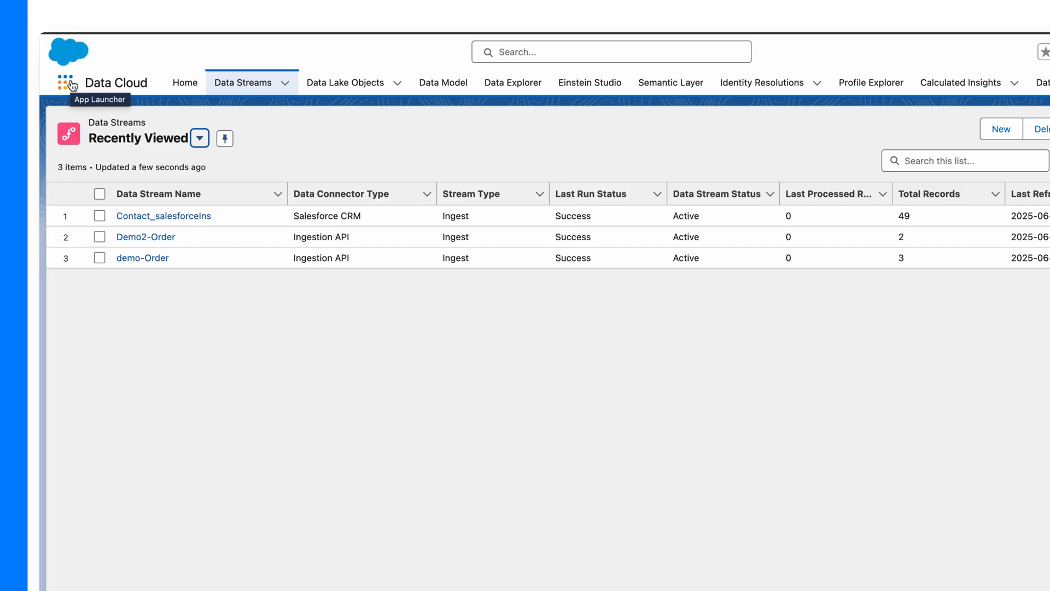
pyautogui.click(1001, 129)
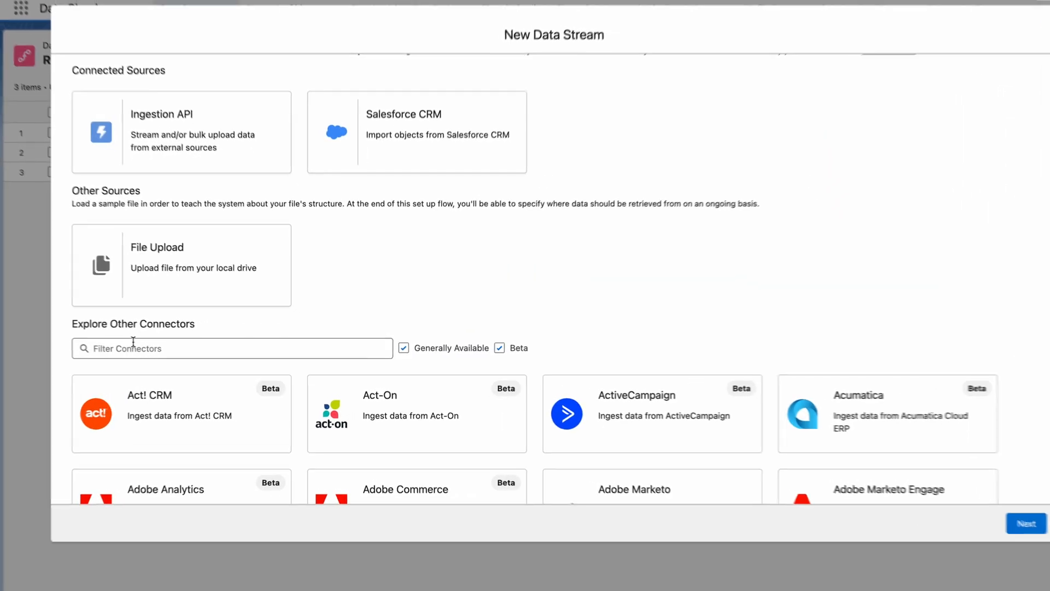
pyautogui.click(176, 348)
pyautogui.write('s3')
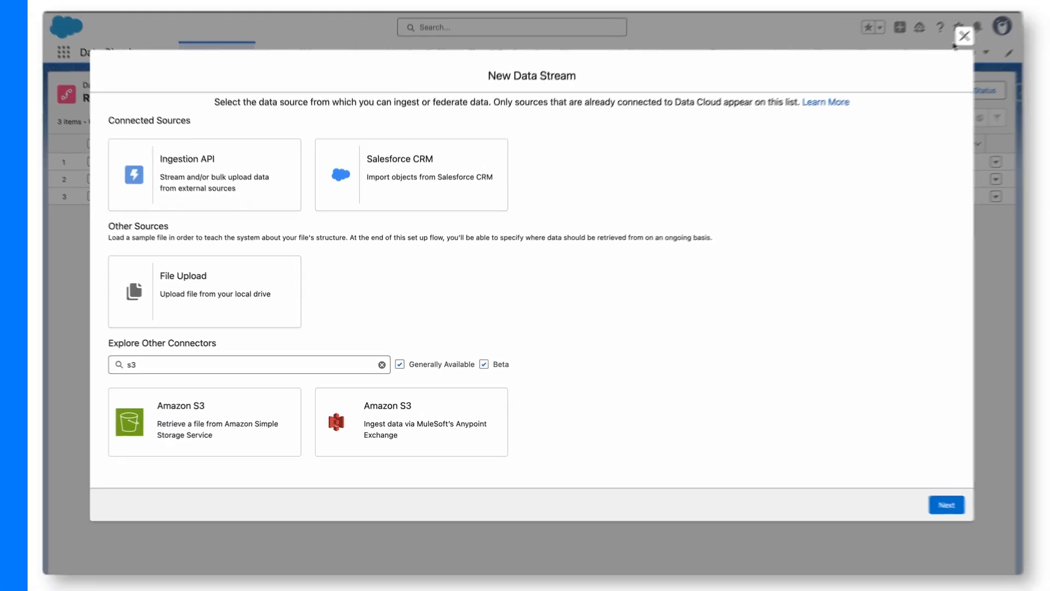
pyautogui.click(962, 37)
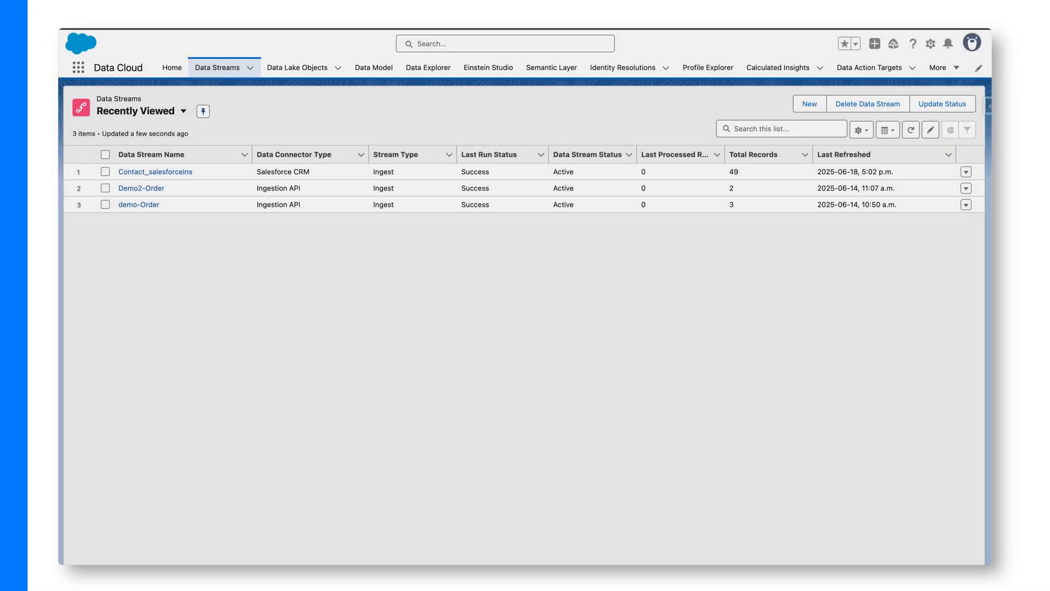
# Open Data Cloud Setup and go to the Other Connectors page, searching the setup items for "conne"
pyautogui.click(931, 54)
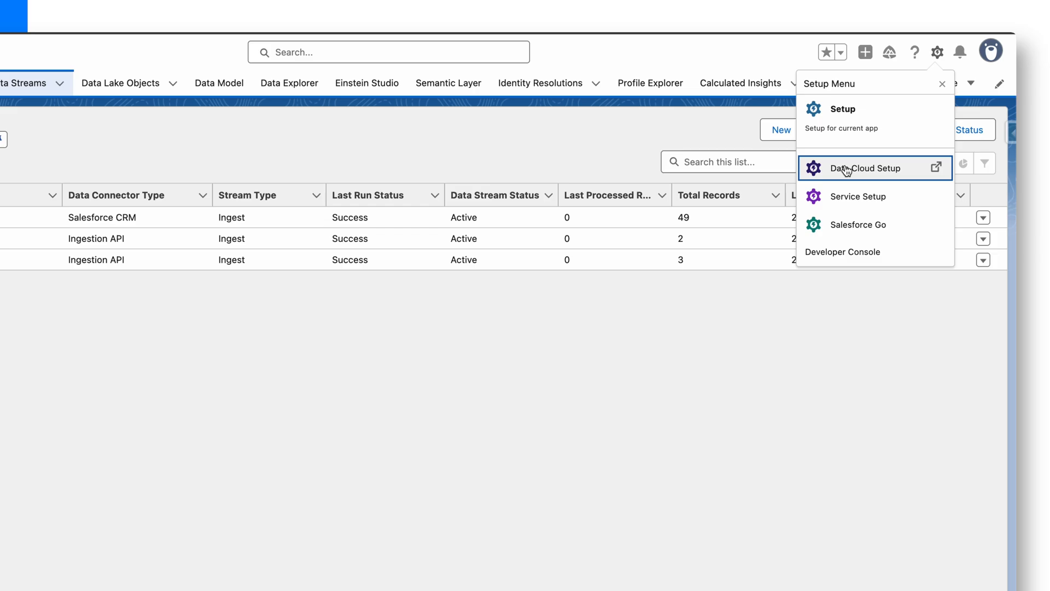
pyautogui.click(846, 169)
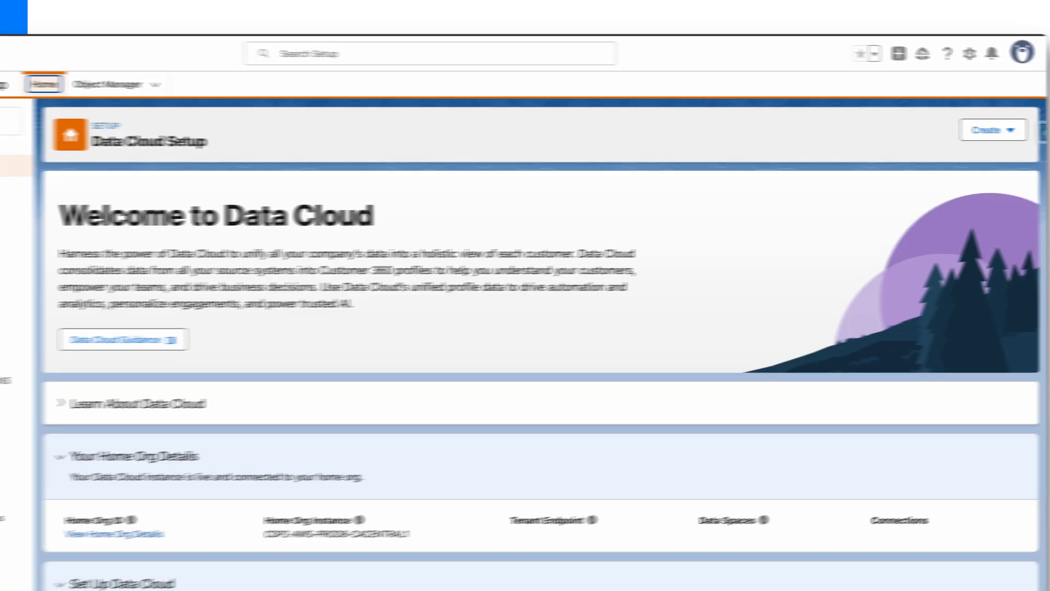
pyautogui.write('conne')
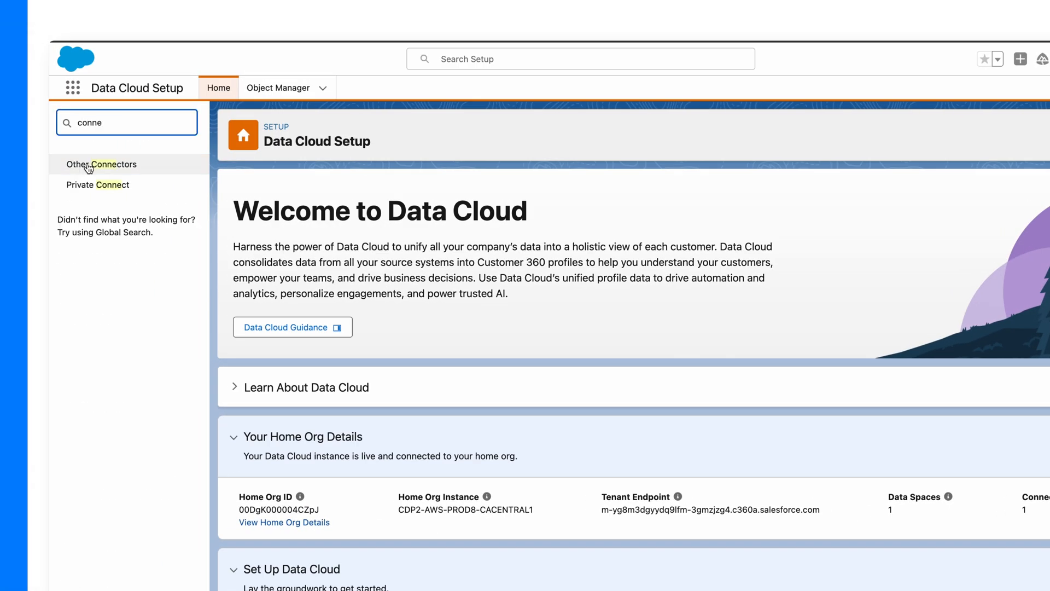
pyautogui.click(89, 164)
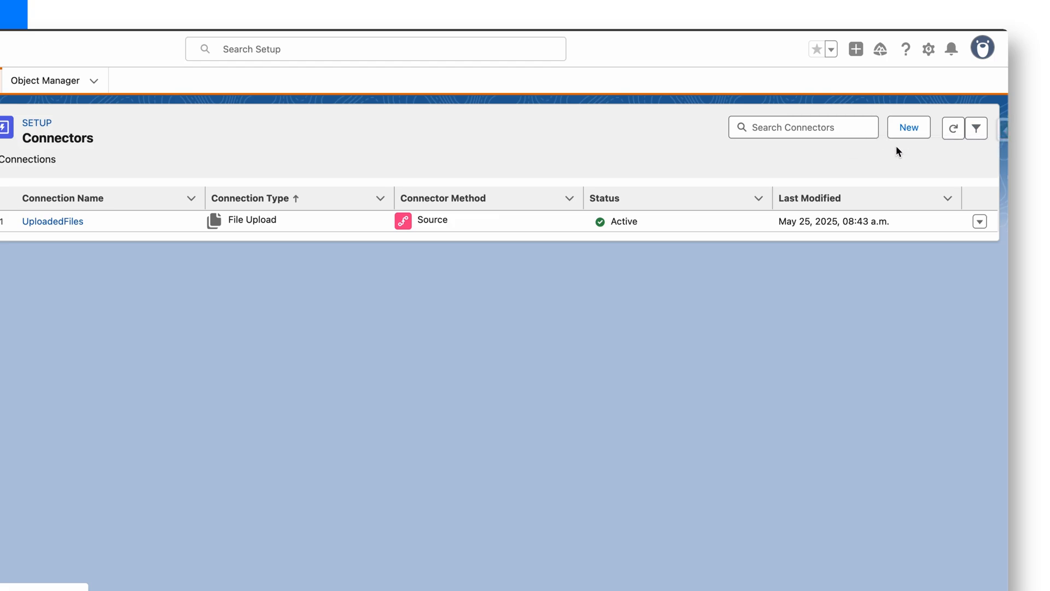
# Start a new source connection using the Amazon S3 connector type and proceed to its connection details
pyautogui.click(916, 133)
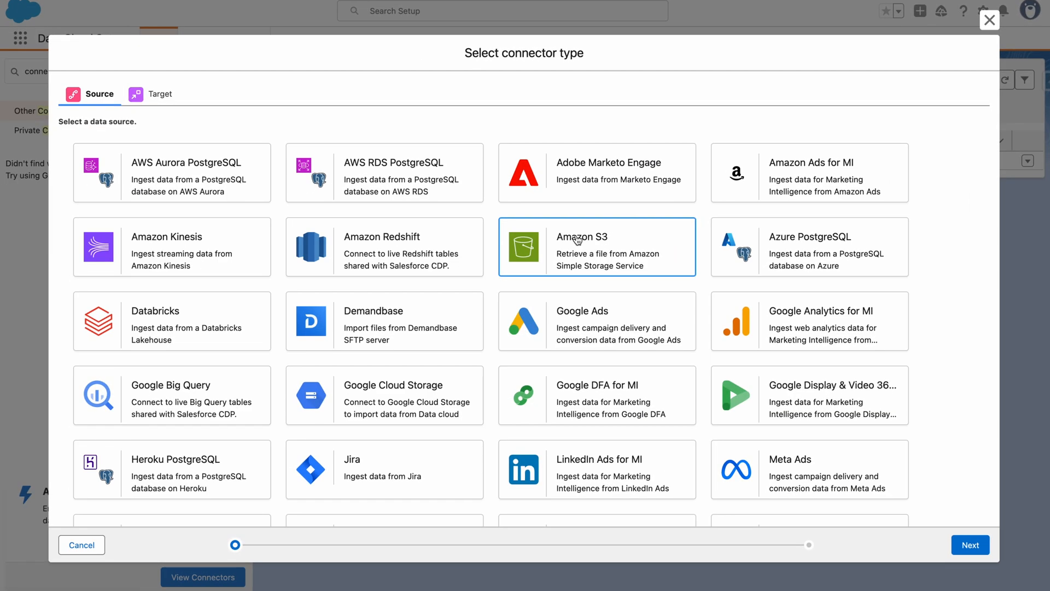
pyautogui.click(577, 240)
pyautogui.click(969, 543)
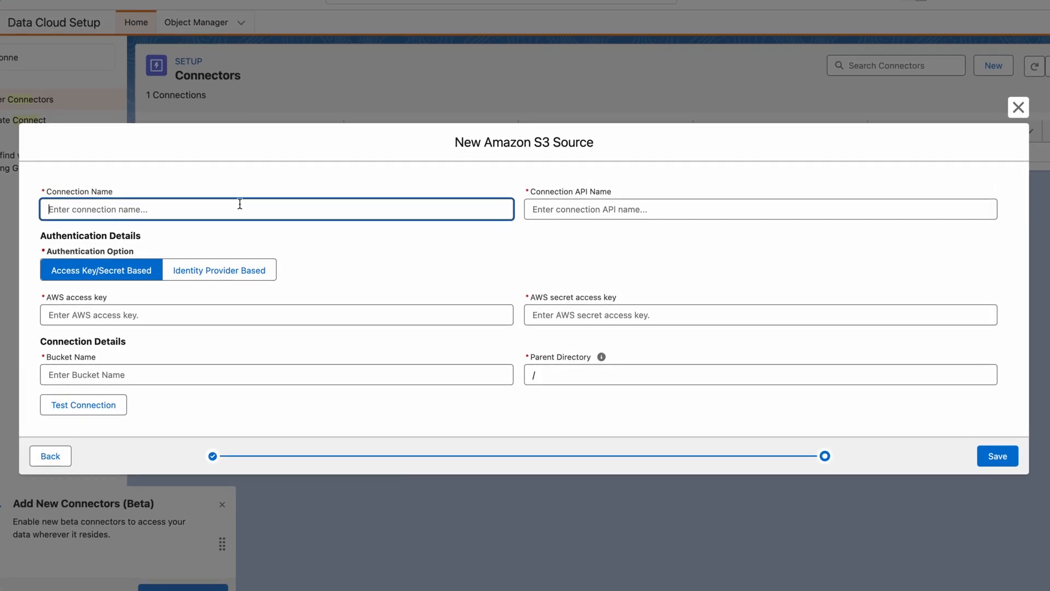
# Name the new S3 source connection AmazonS3Connection and fill in the AWS access key and secret access key
pyautogui.write('AmazonS3Connection')
pyautogui.click(320, 243)
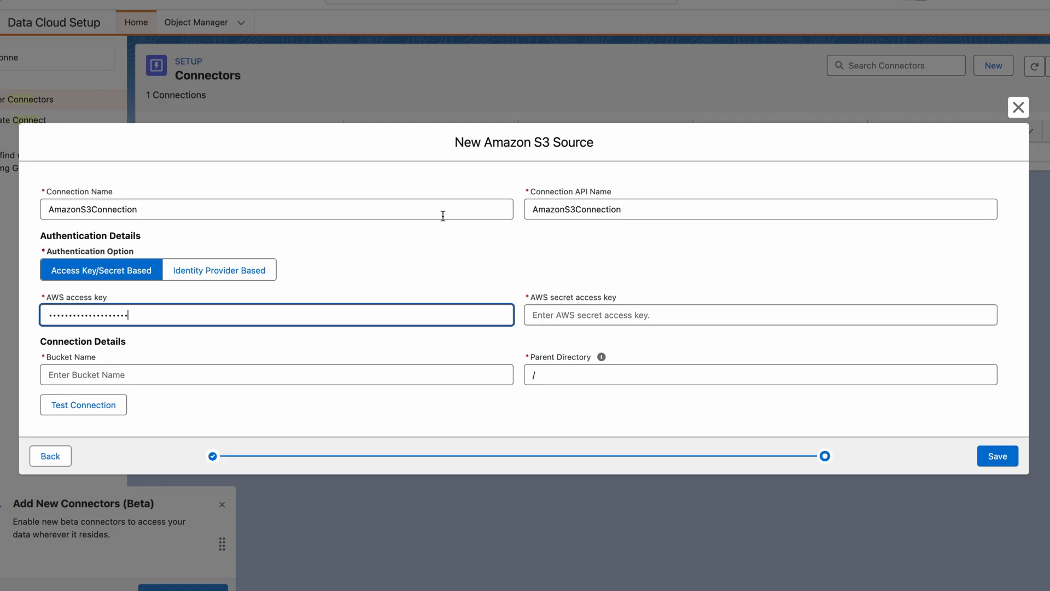
pyautogui.click(600, 315)
pyautogui.press('super+v')
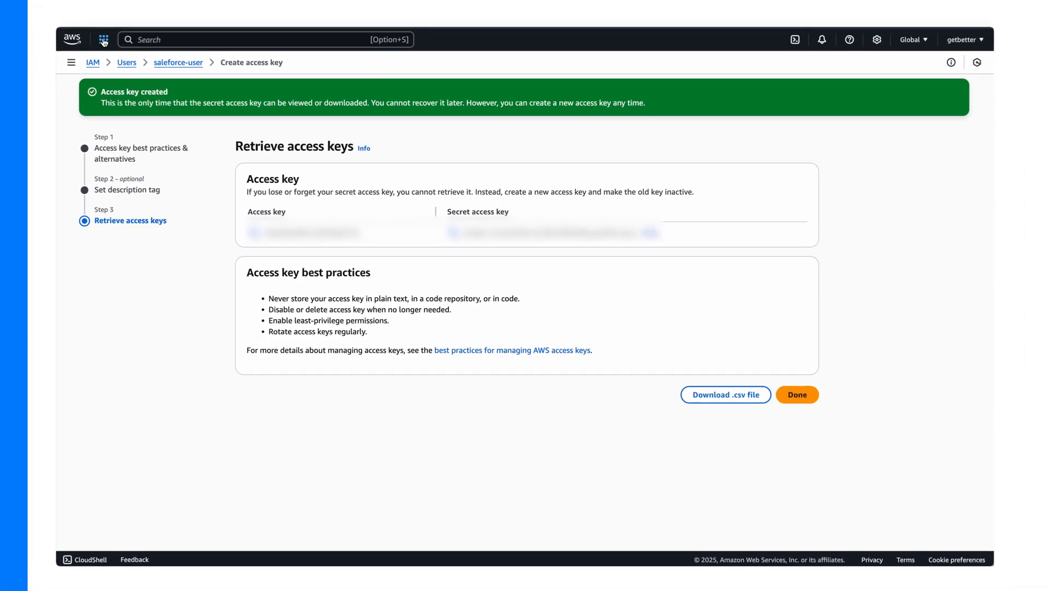
# Copy the name of the datacloud.jun18 bucket from Amazon S3 in AWS and enter it as the Salesforce connection's bucket name
pyautogui.click(141, 24)
pyautogui.write('s3')
pyautogui.click(291, 99)
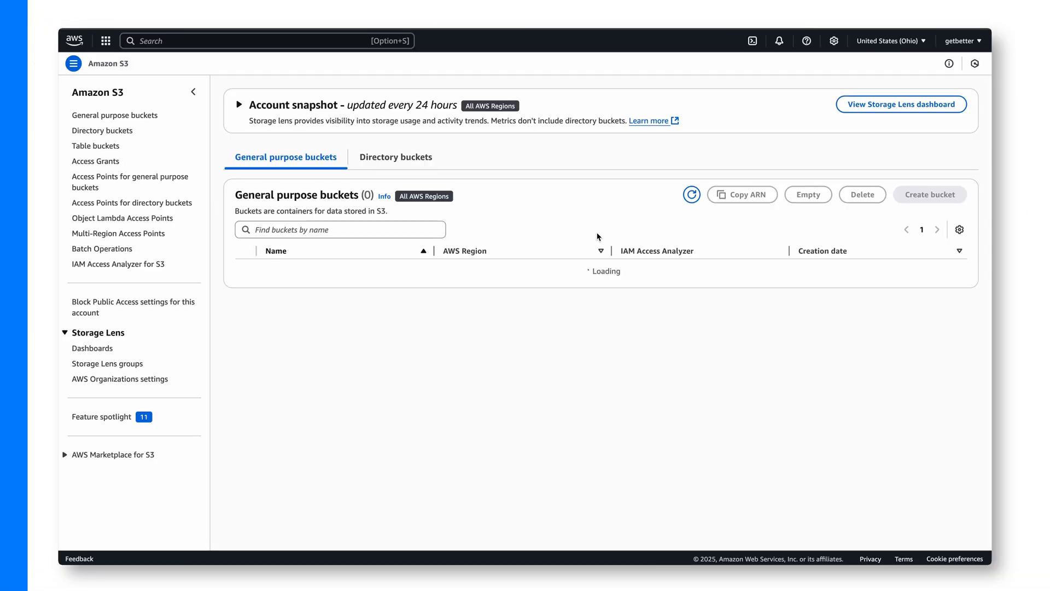
pyautogui.click(296, 271)
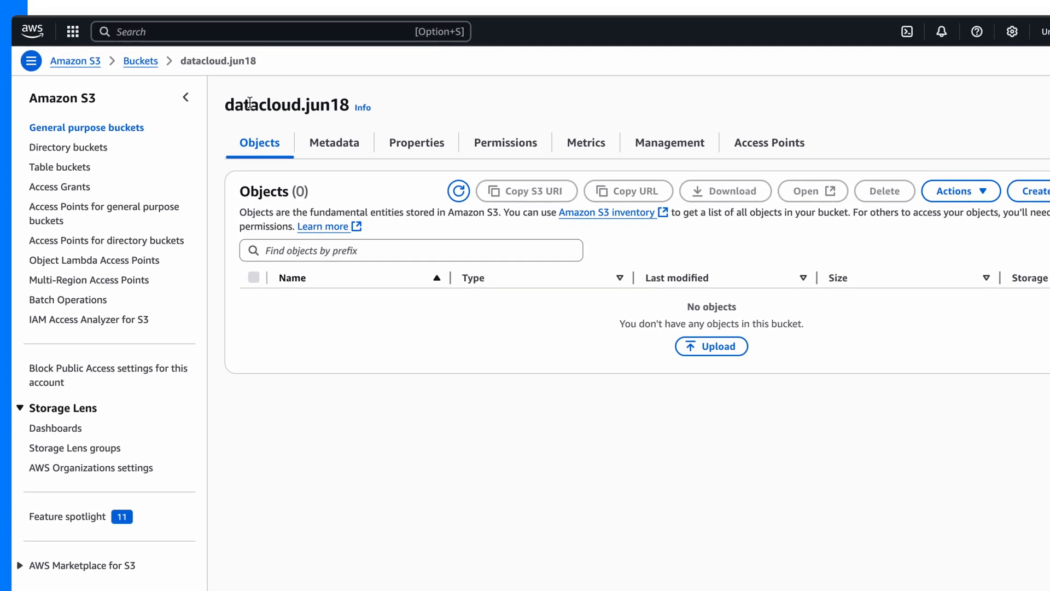
pyautogui.doubleClick(251, 106)
pyautogui.moveTo(254, 104); pyautogui.dragTo(331, 102)
pyautogui.press('super+c')
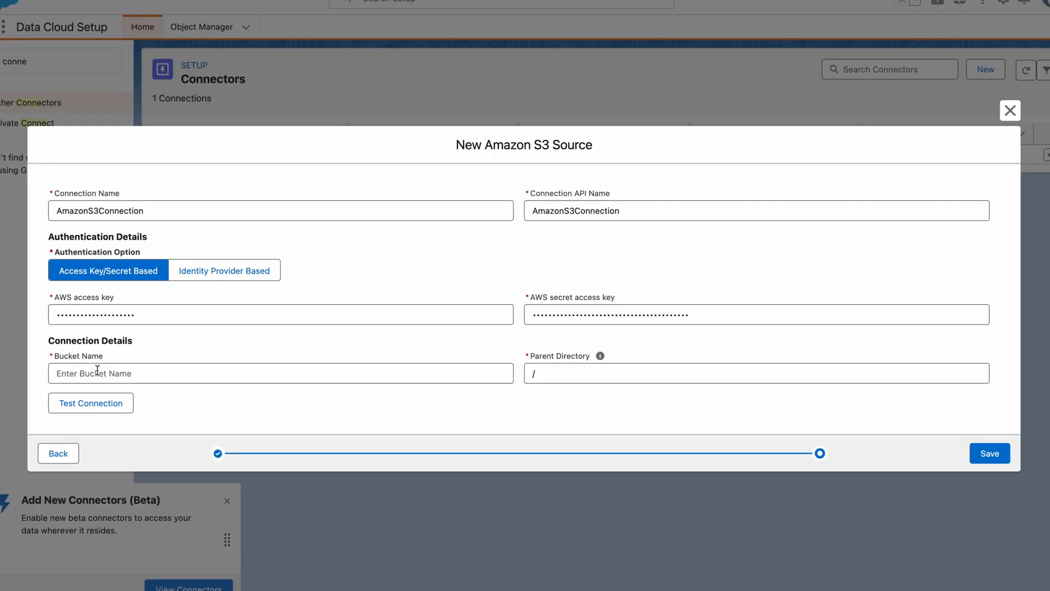
pyautogui.click(108, 370)
pyautogui.press('super+v')
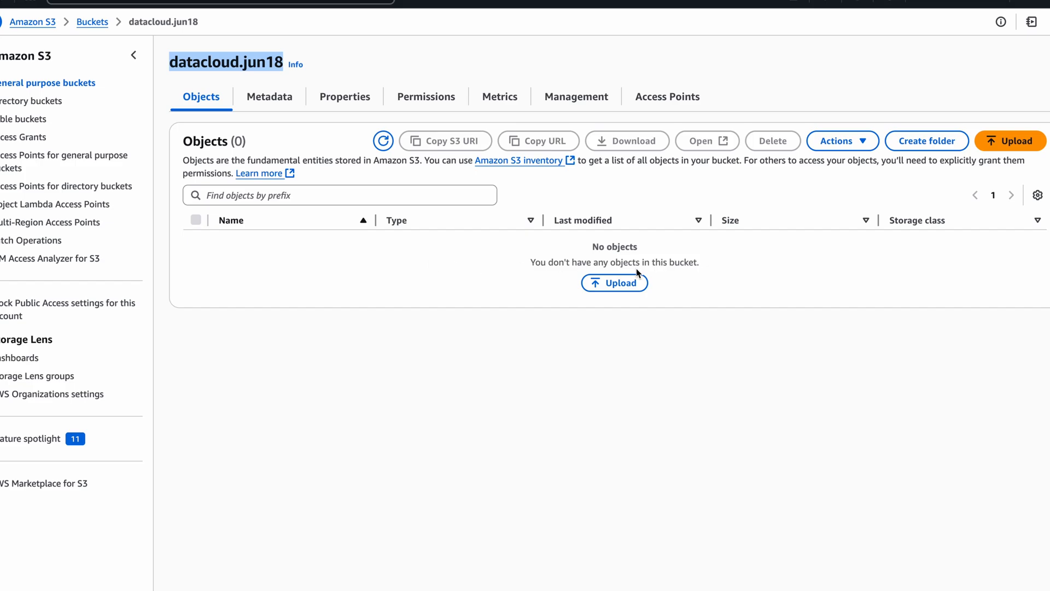
# In AWS, upload customers.csv from the sample-data folder to the datacloud.jun18 bucket
pyautogui.click(452, 366)
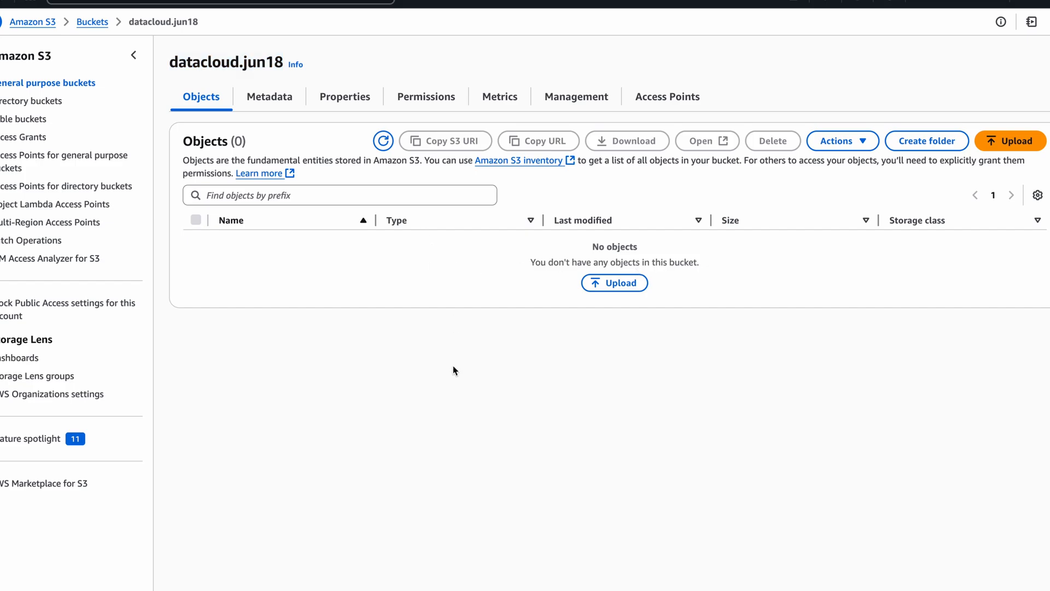
pyautogui.click(630, 285)
pyautogui.click(928, 178)
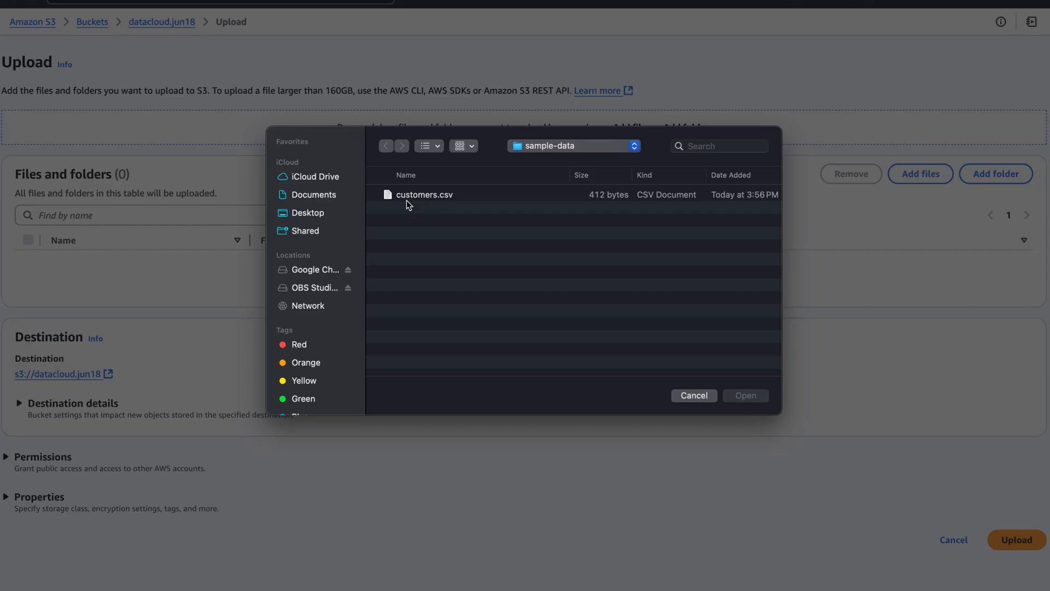
pyautogui.click(403, 200)
pyautogui.doubleClick(403, 199)
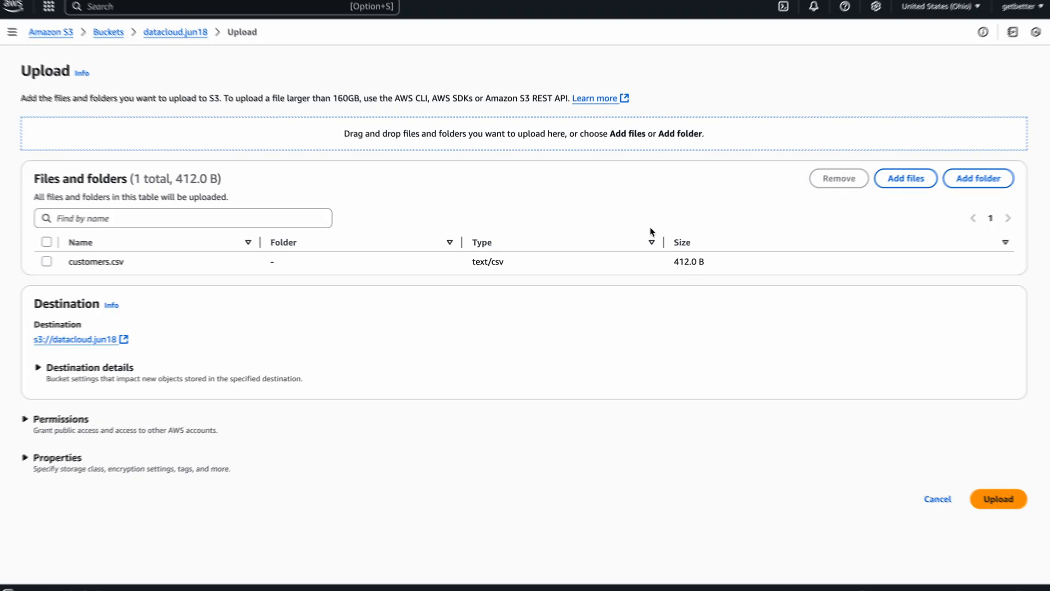
pyautogui.click(1017, 539)
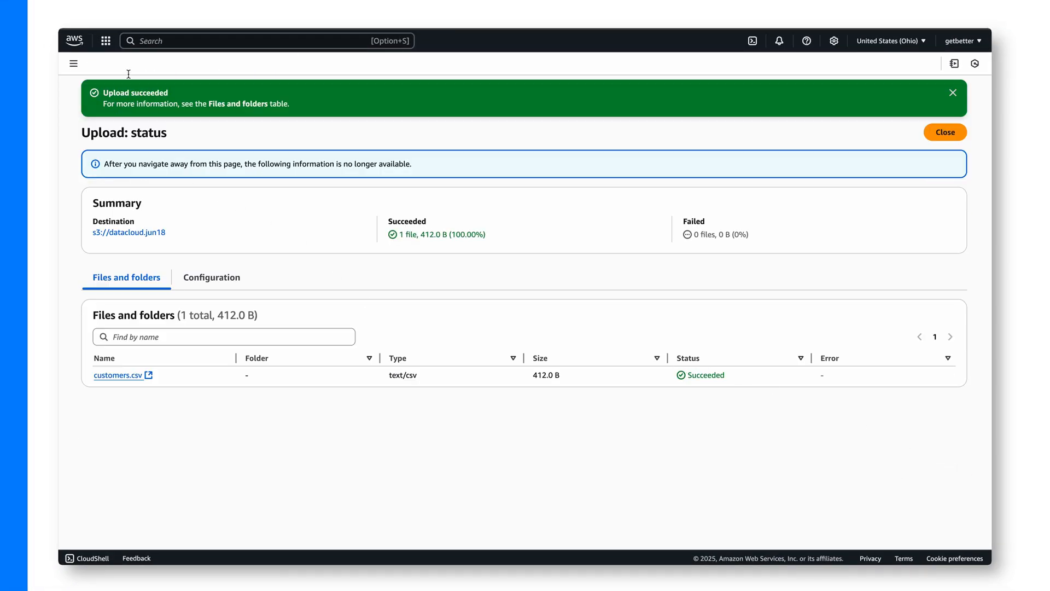
# Reopen the datacloud.jun18 bucket from the S3 bucket list and check its objects for customers.csv
pyautogui.click(157, 42)
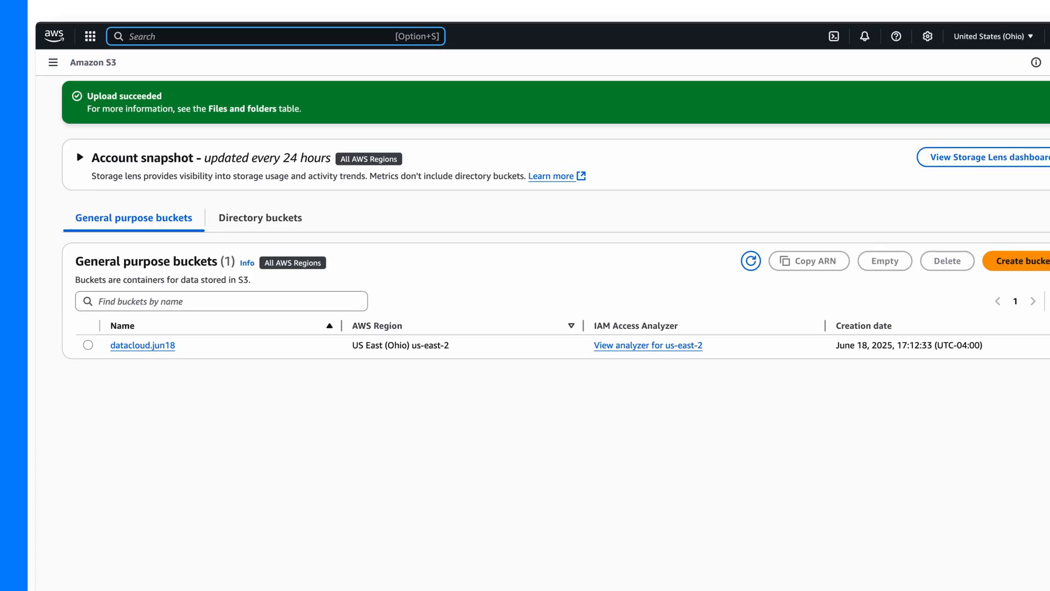
pyautogui.click(143, 344)
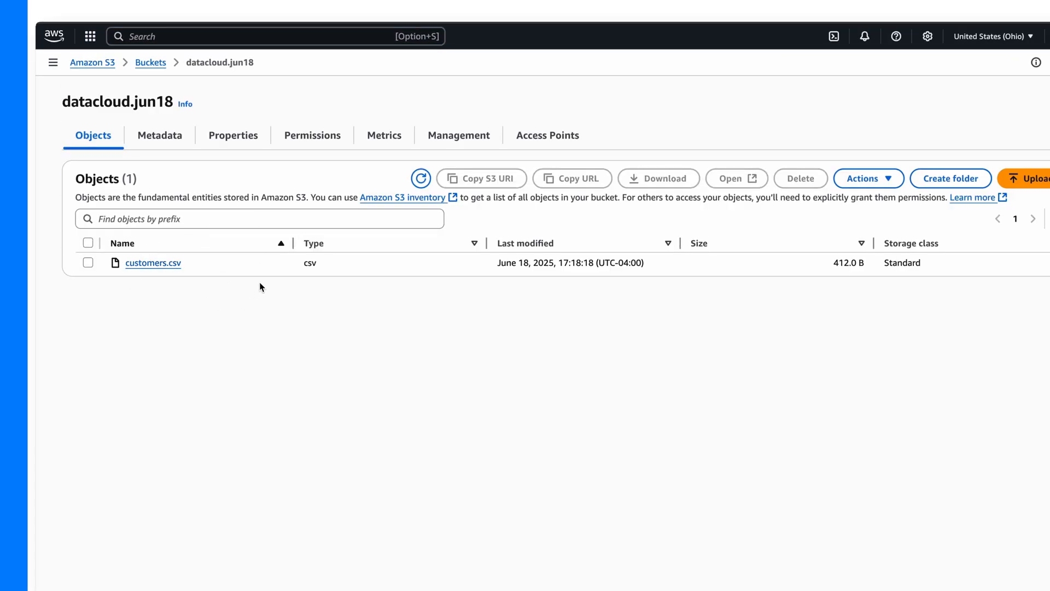
pyautogui.moveTo(189, 264); pyautogui.dragTo(124, 264)
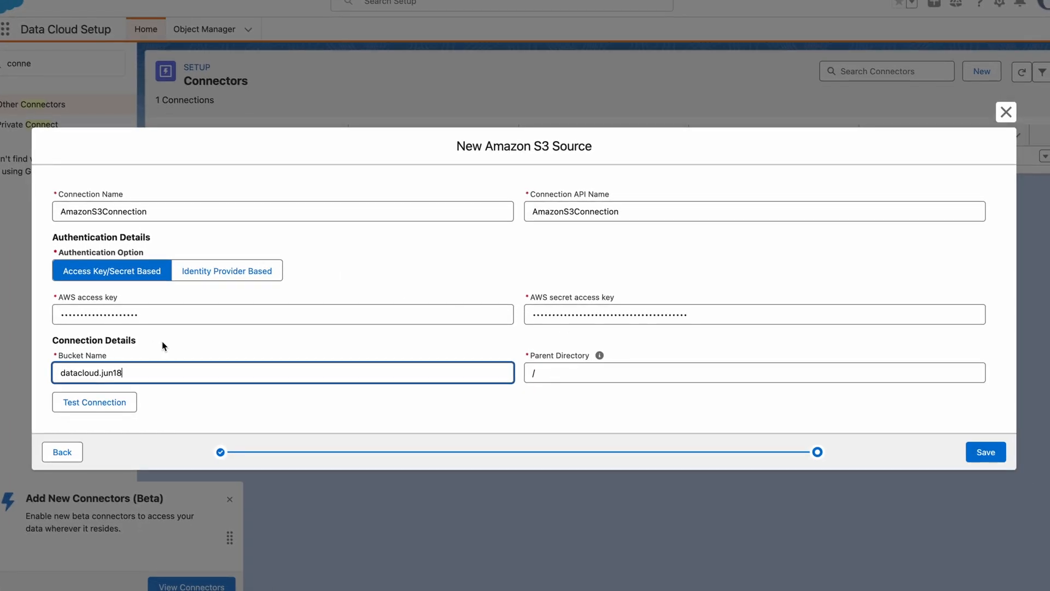
# Back in Data Cloud Setup, test and save the Amazon S3 connection, dismissing the browser's offer to save the password
pyautogui.click(95, 404)
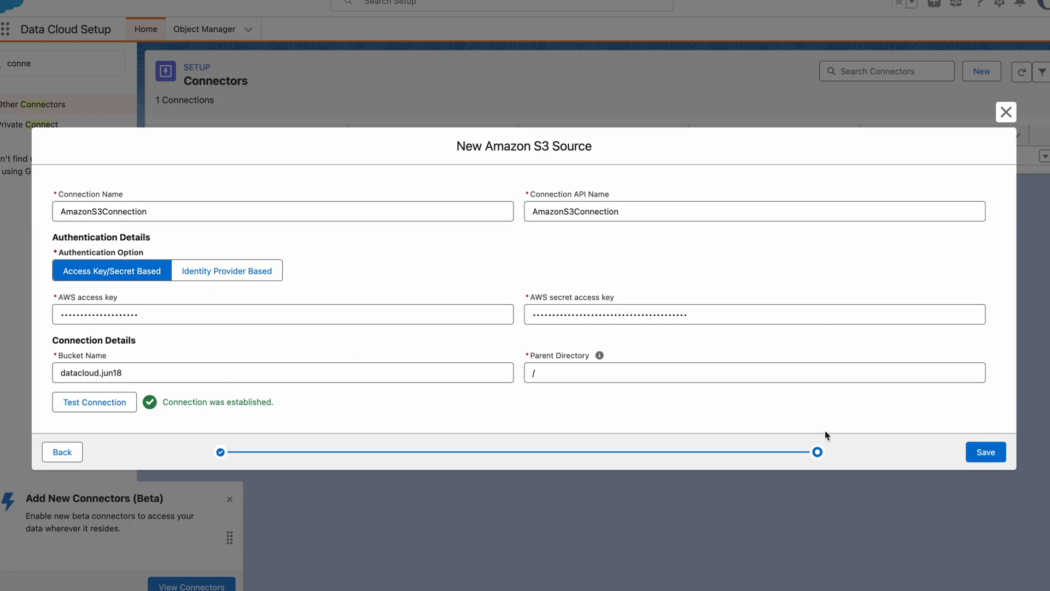
pyautogui.click(983, 449)
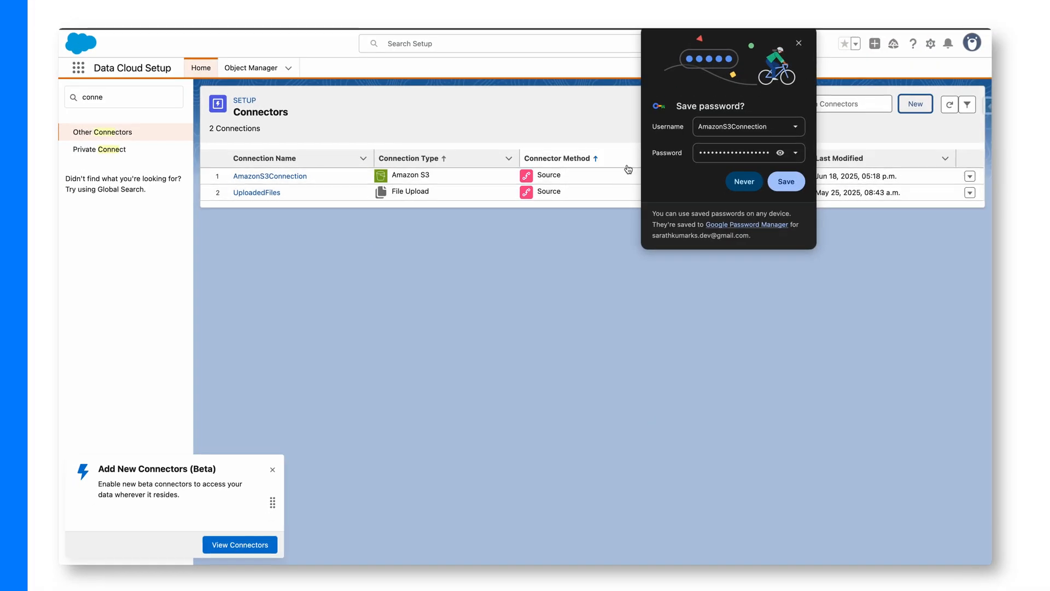
pyautogui.click(799, 43)
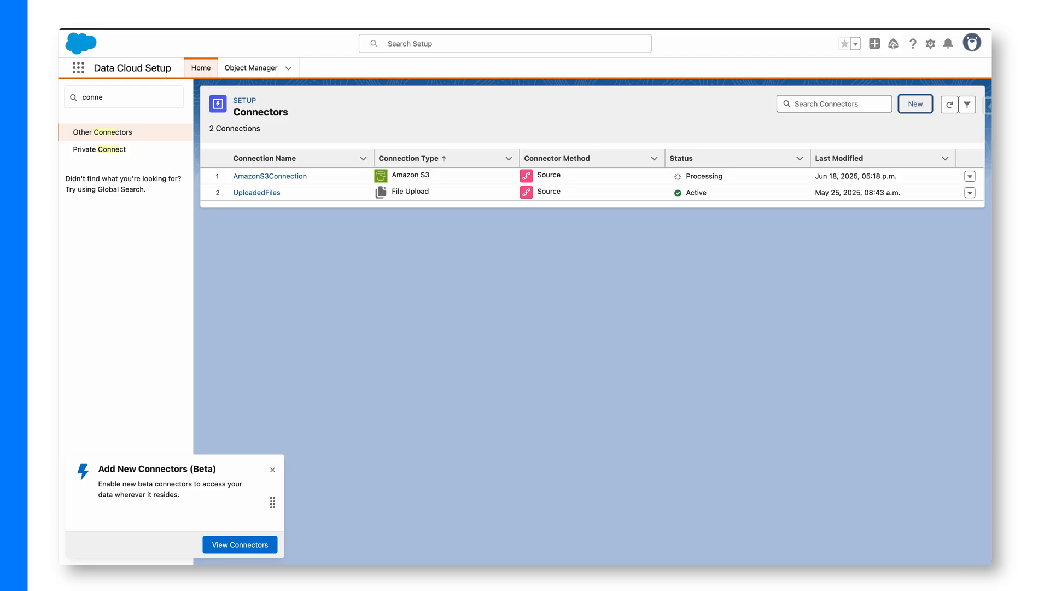
# In Data Cloud's Data Streams, start a new data stream with Amazon S3 as its source and proceed to the connection details
pyautogui.hotkey('ctrl', 'shift', 'Tab')
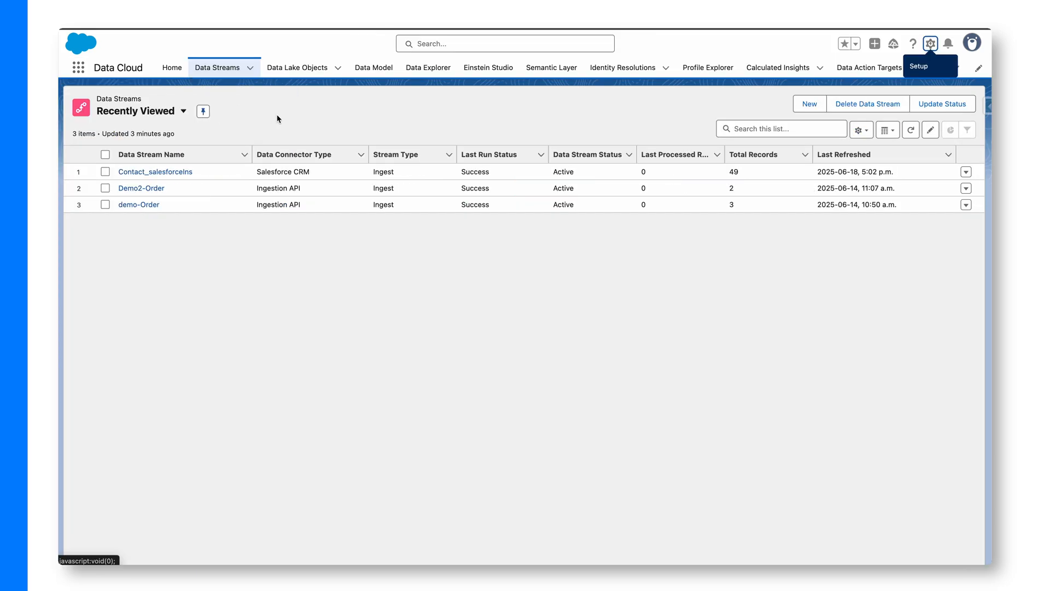
pyautogui.click(200, 72)
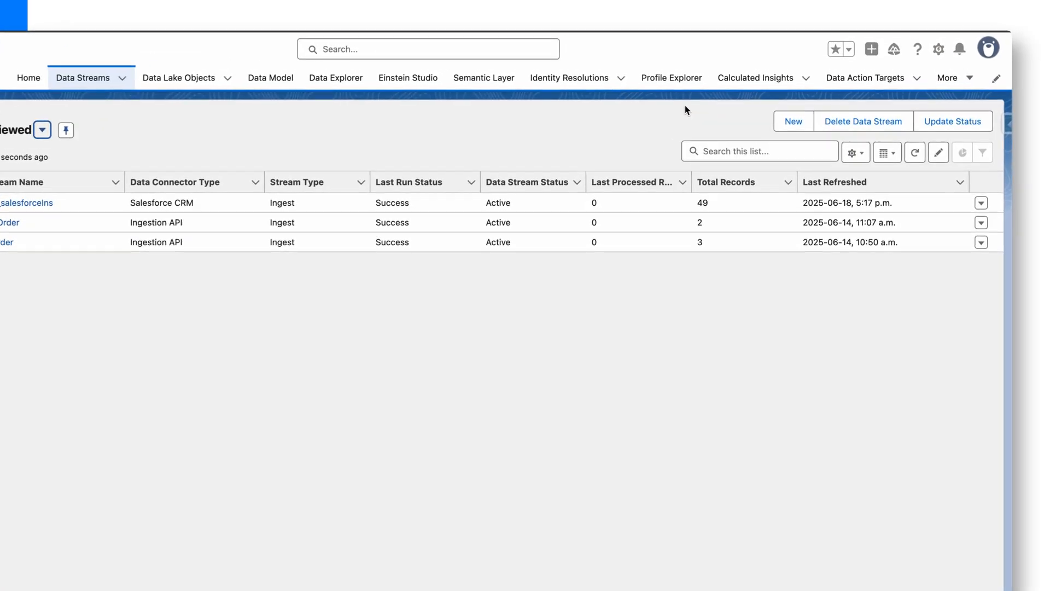
pyautogui.click(793, 121)
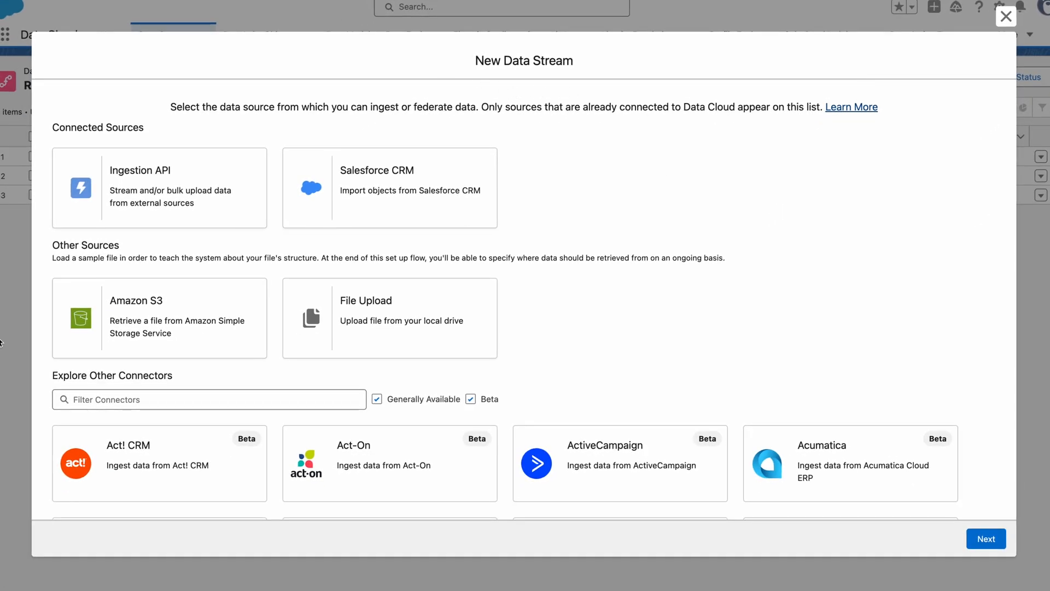
pyautogui.moveTo(53, 245); pyautogui.dragTo(94, 245)
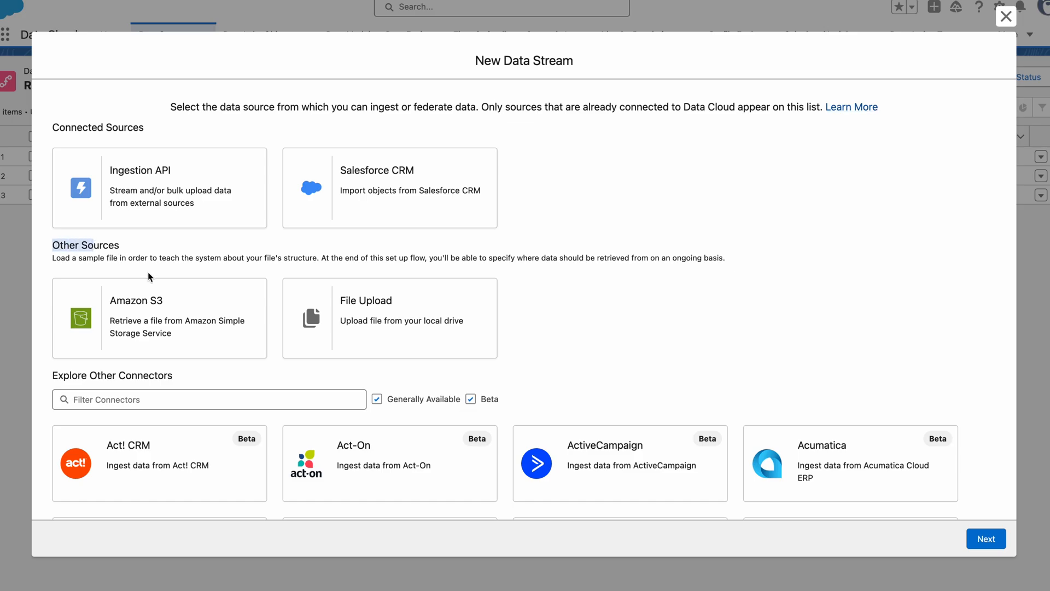
pyautogui.click(140, 326)
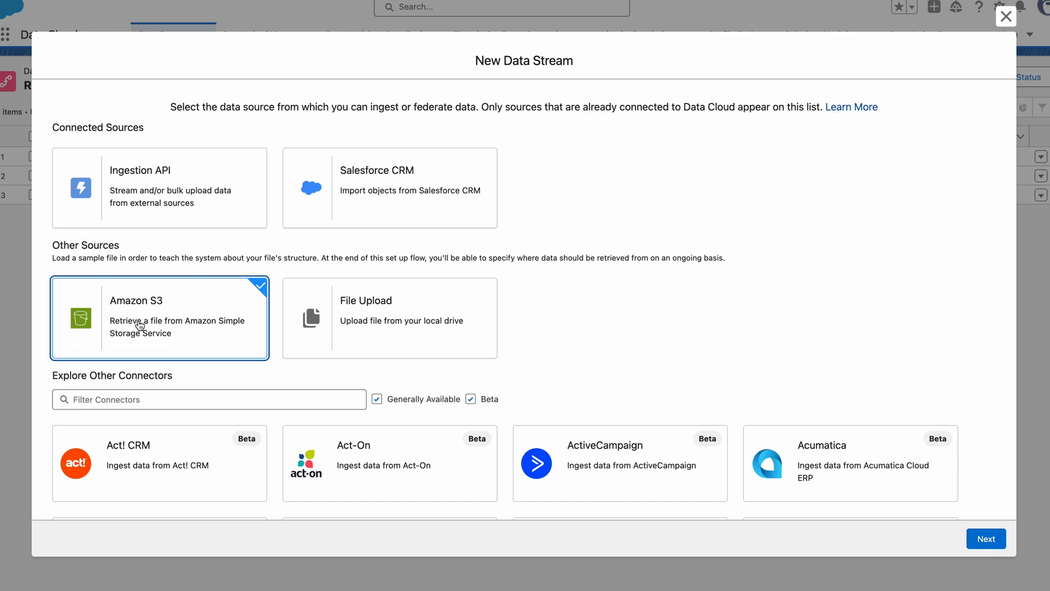
pyautogui.click(985, 538)
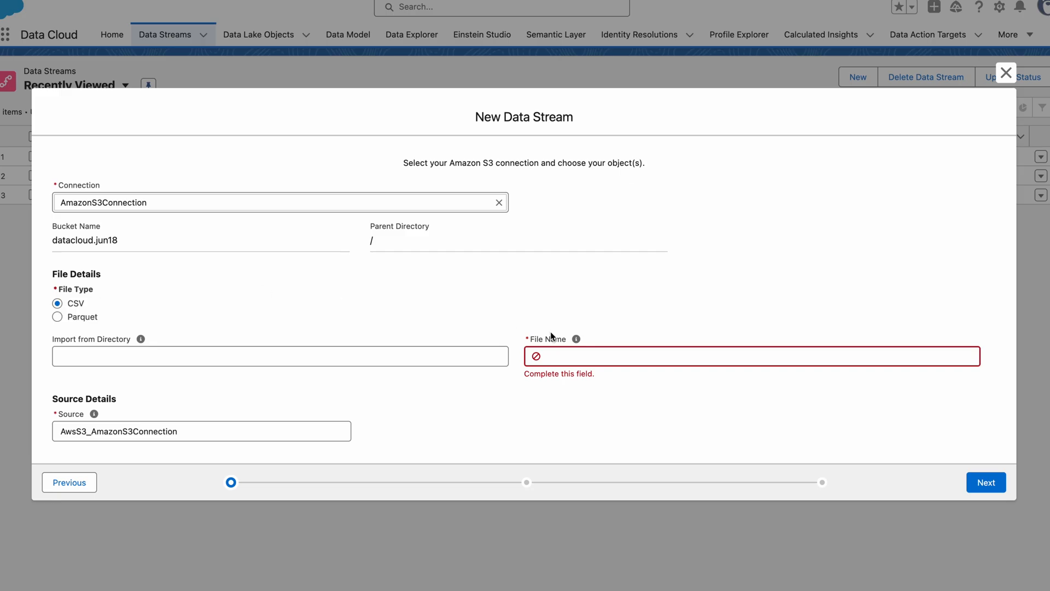
# Set the CSV data stream's file name to customers.csv and proceed to the data lake object configuration
pyautogui.click(566, 357)
pyautogui.click(607, 408)
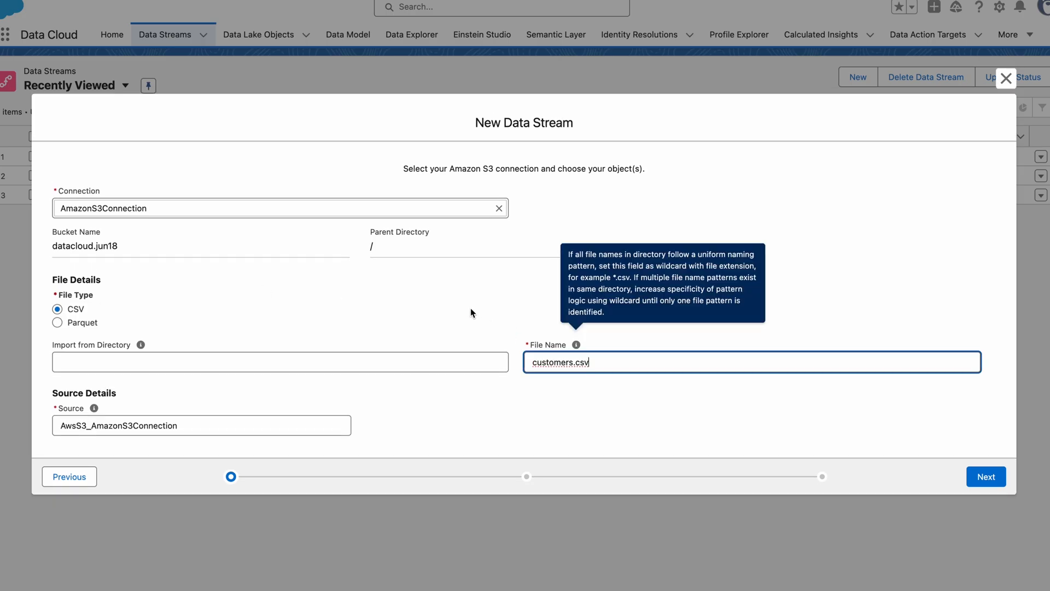
pyautogui.click(985, 476)
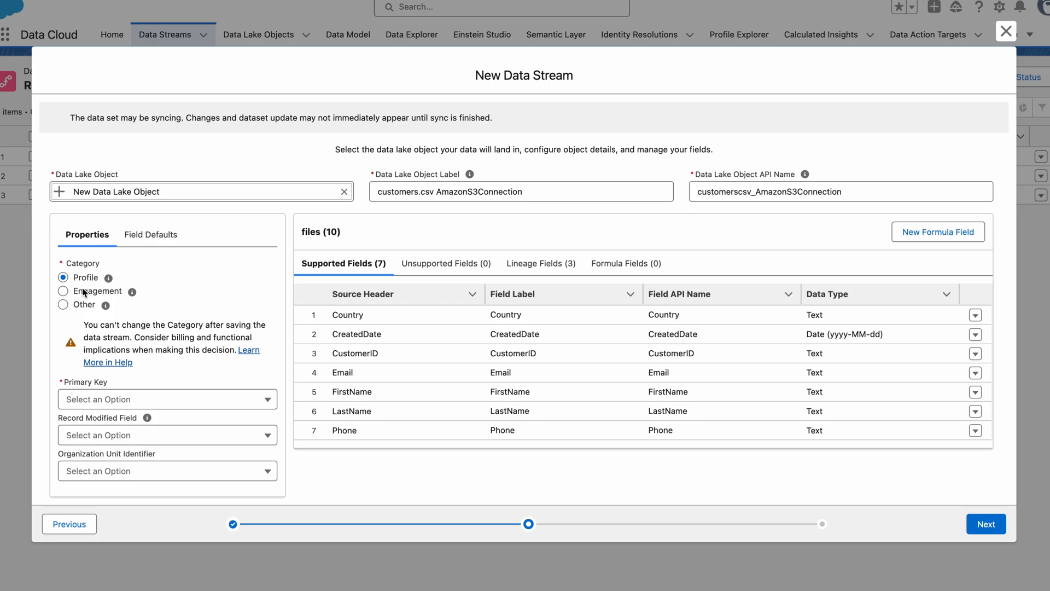
# Set CustomerID as the primary key of the new data lake object and proceed to the deployment settings
pyautogui.click(107, 399)
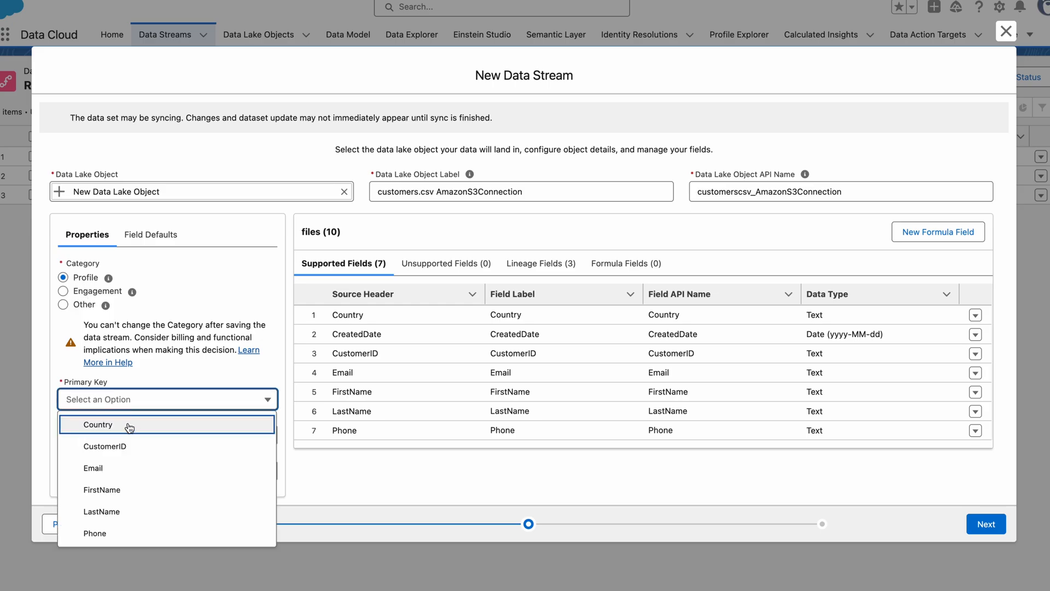
pyautogui.click(124, 446)
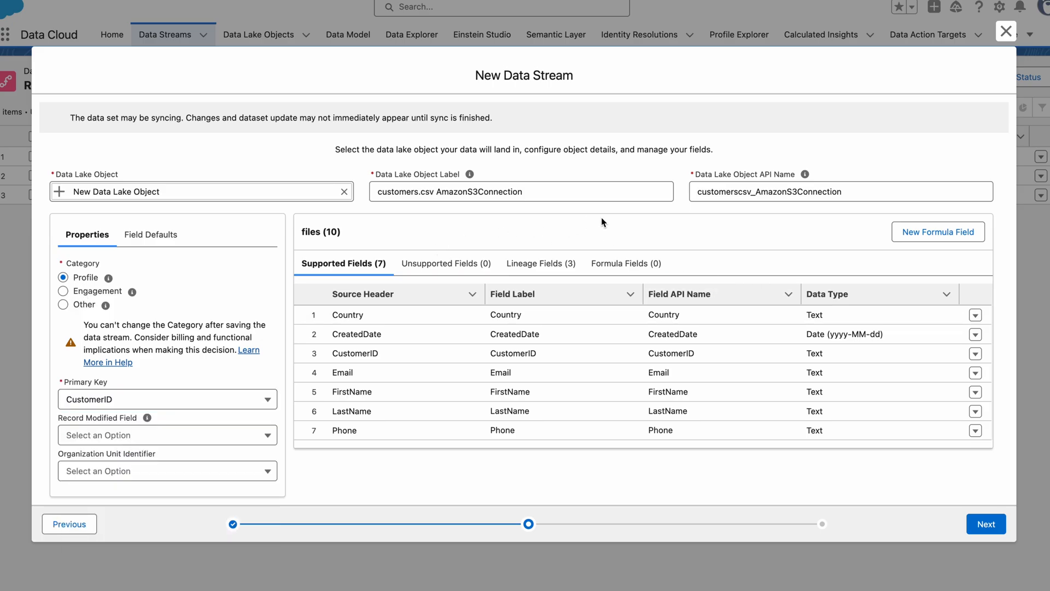
pyautogui.click(986, 524)
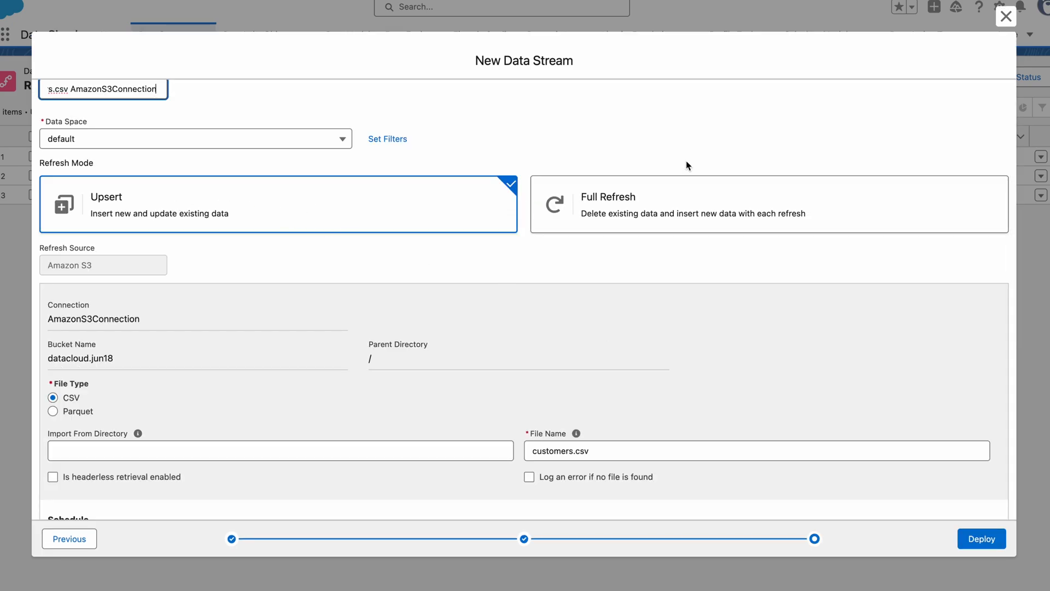
# Set the data stream's refresh mode to Full Refresh and deploy the stream
pyautogui.scroll(1, 635, 156)
pyautogui.click(660, 241)
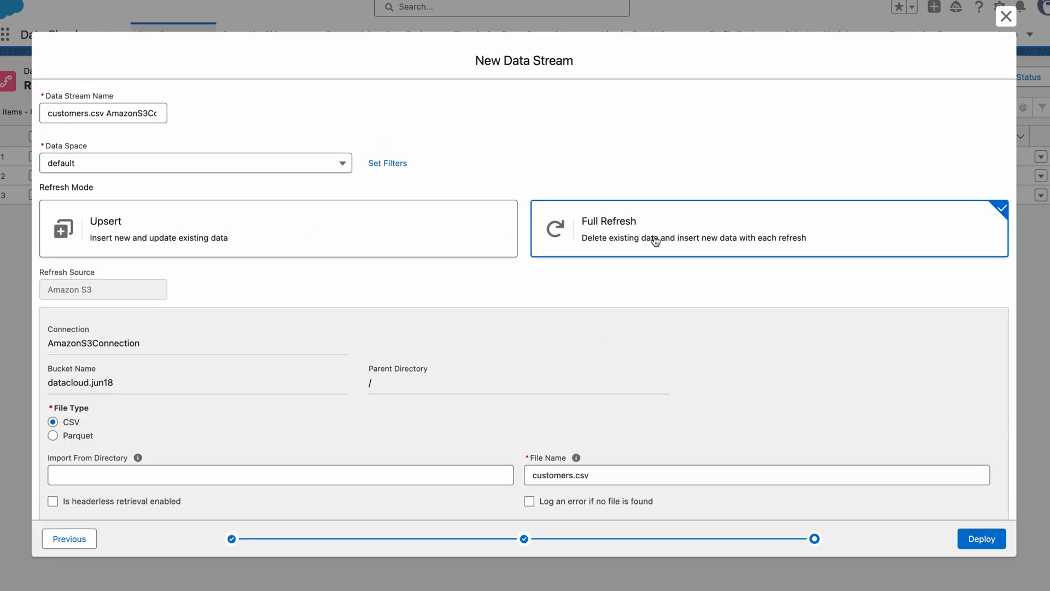
pyautogui.scroll(-3, 356, 298)
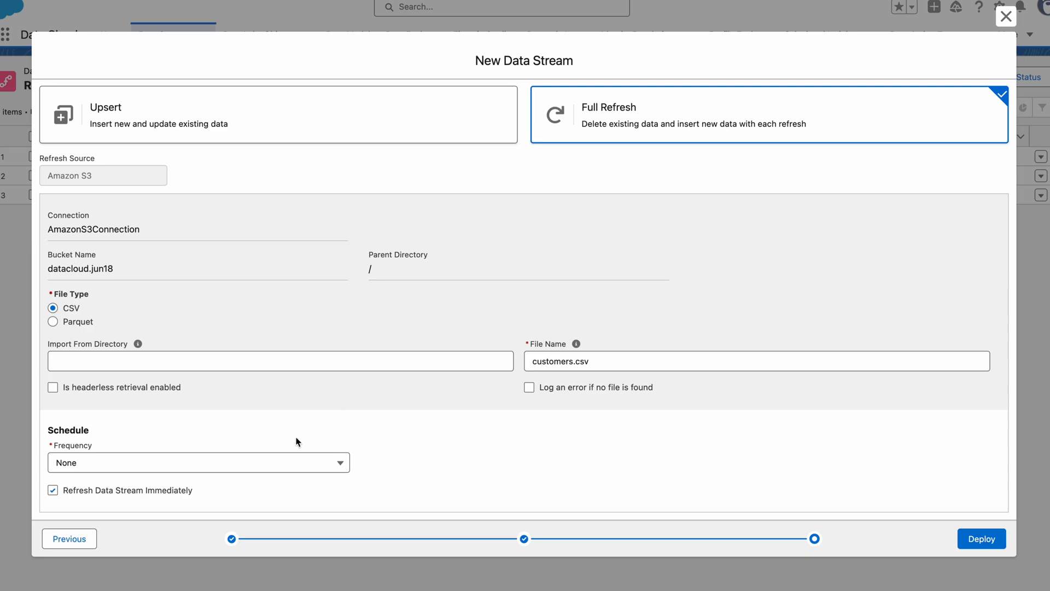
pyautogui.click(983, 539)
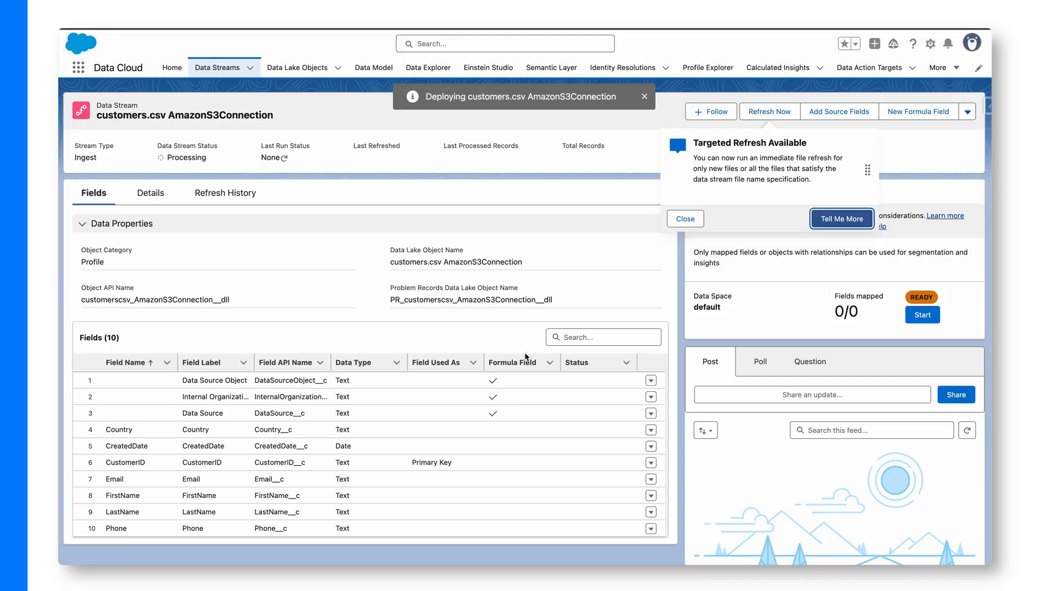
pyautogui.moveTo(426, 99); pyautogui.dragTo(617, 104)
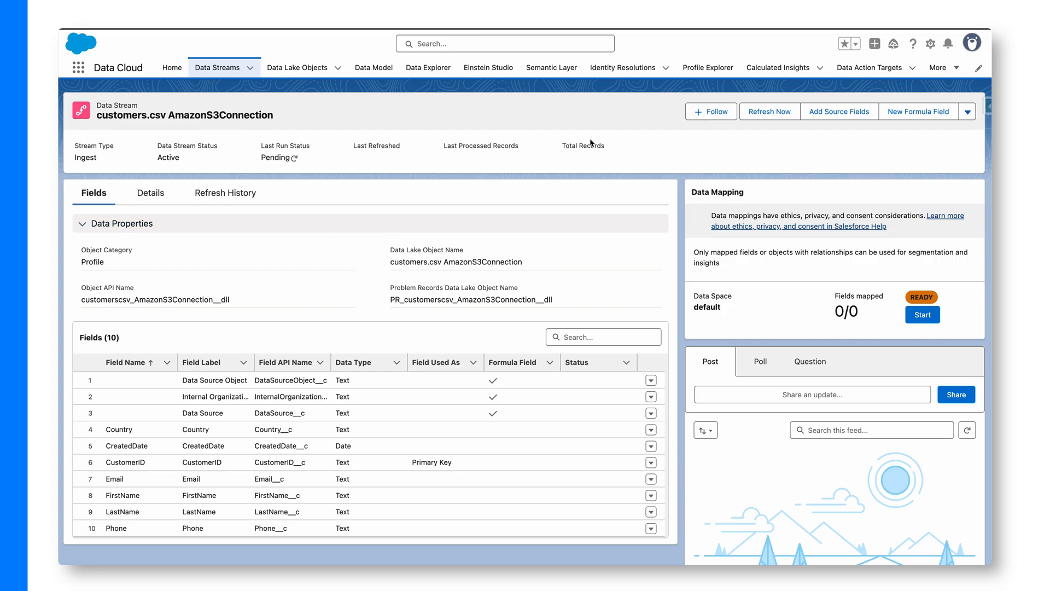
# Run an immediate refresh of the customers.csv data stream with Refresh Only New Files and check its run status
pyautogui.click(775, 113)
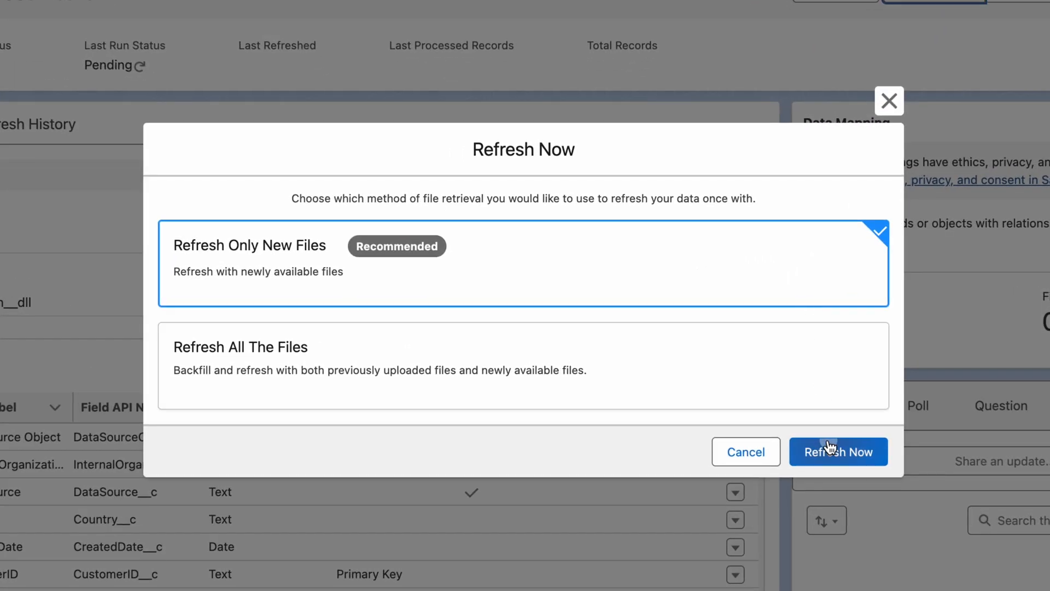
pyautogui.click(829, 450)
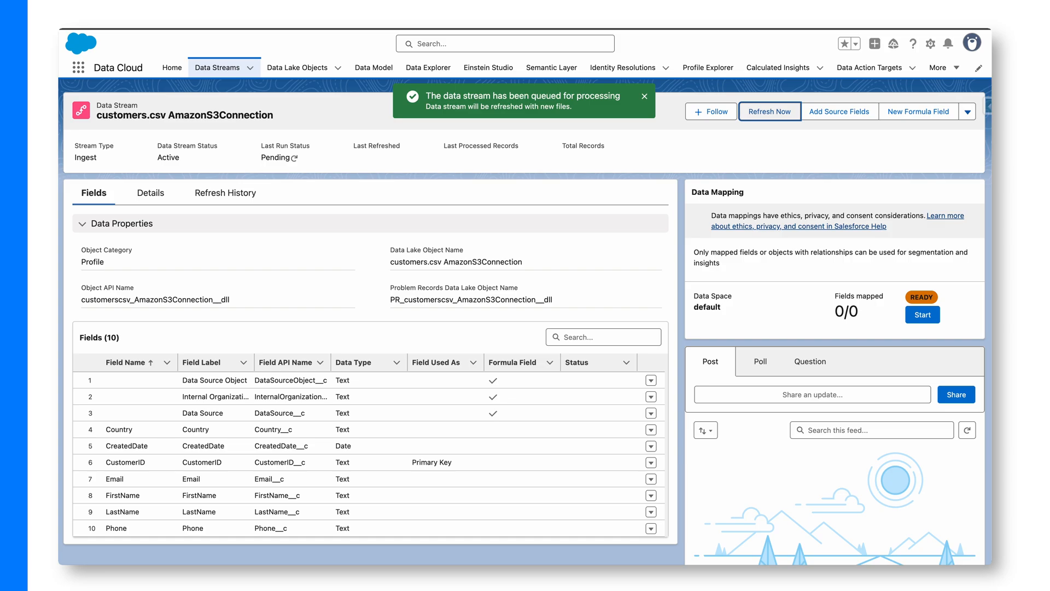
pyautogui.press('super+r')
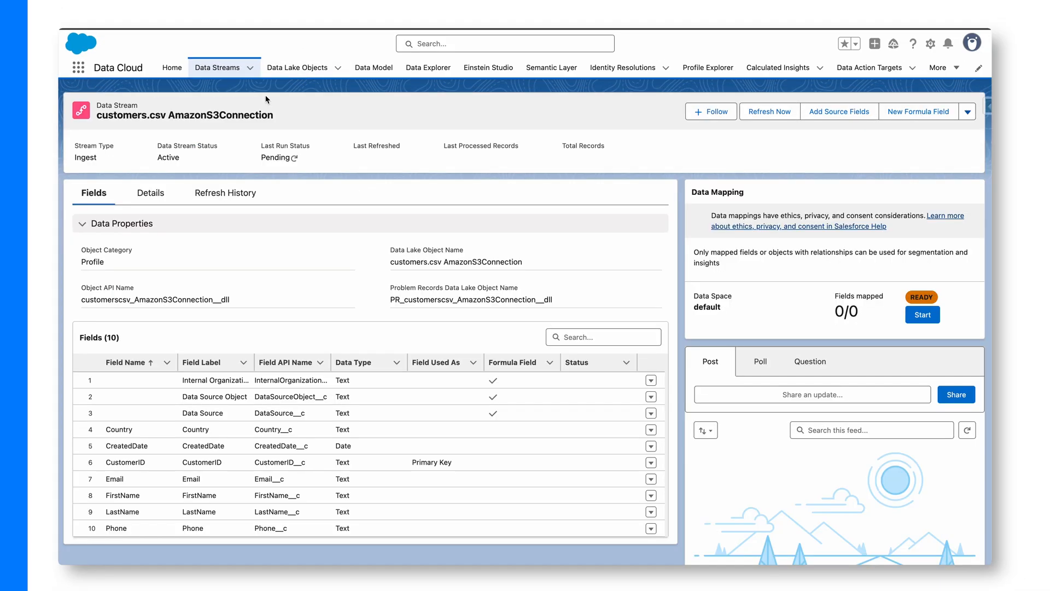
pyautogui.click(224, 68)
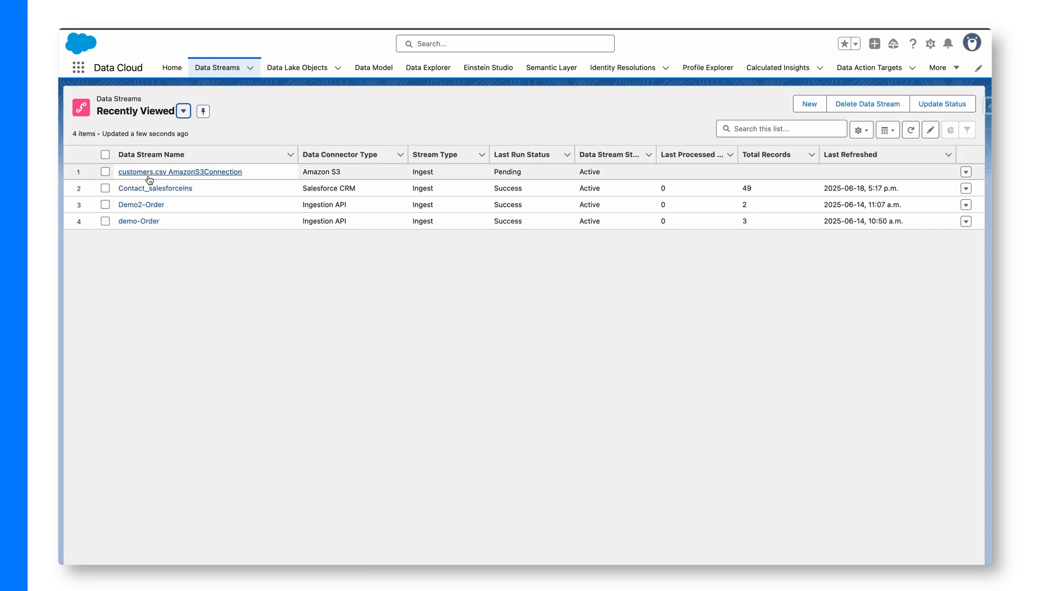
pyautogui.click(214, 174)
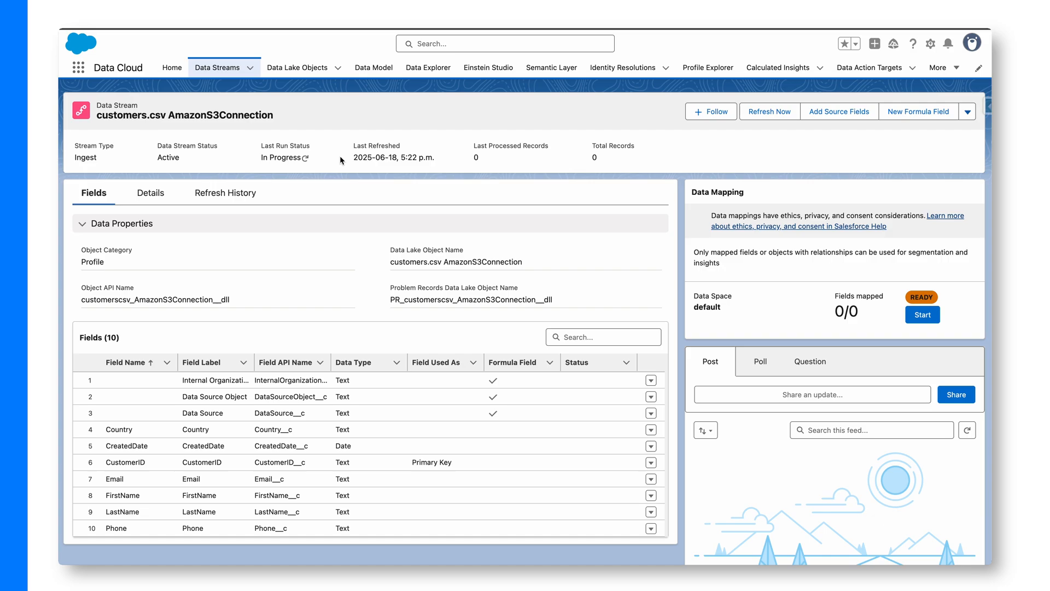
# Open the customers.csv AmazonS3Connection data lake object and check its total number of records
pyautogui.click(296, 67)
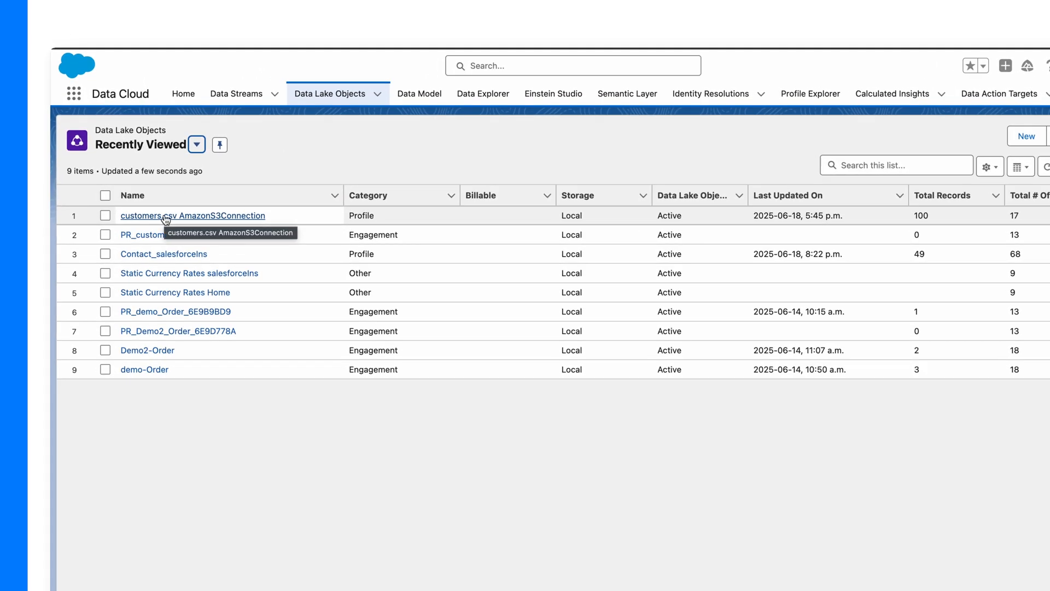
pyautogui.click(166, 217)
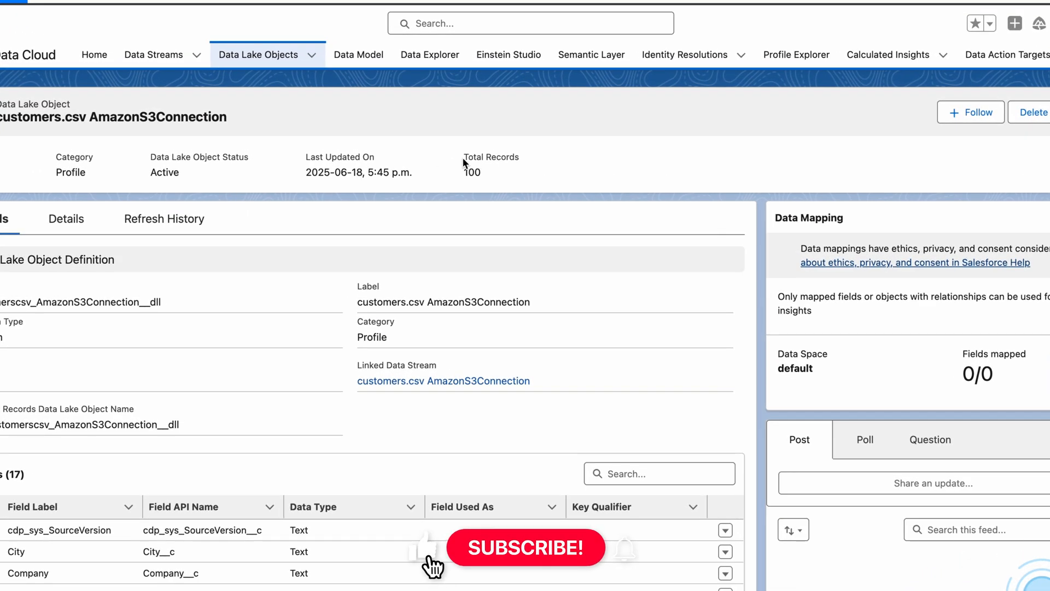
pyautogui.moveTo(463, 158); pyautogui.dragTo(483, 169)
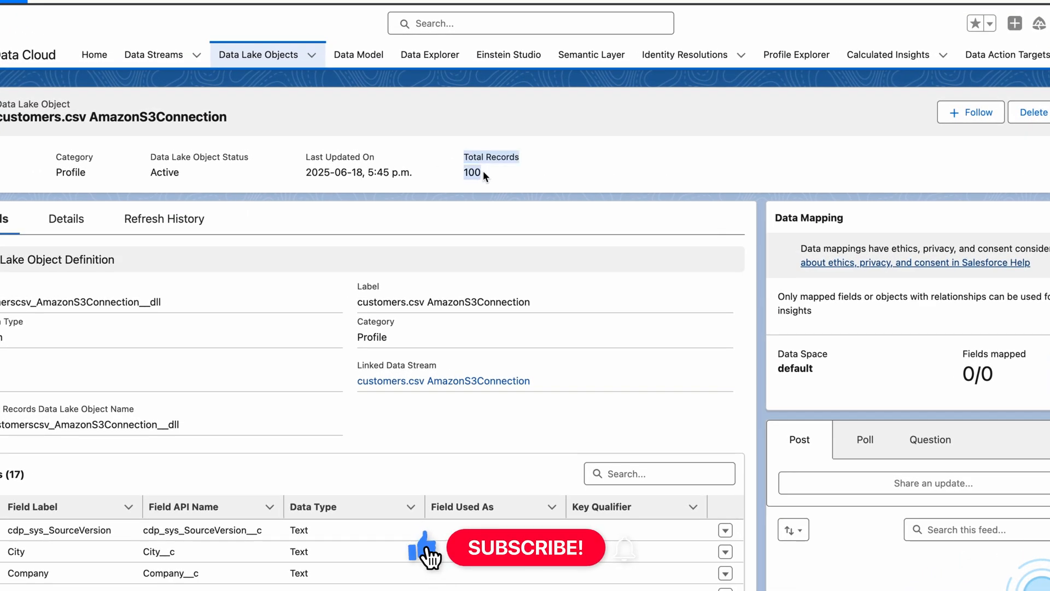